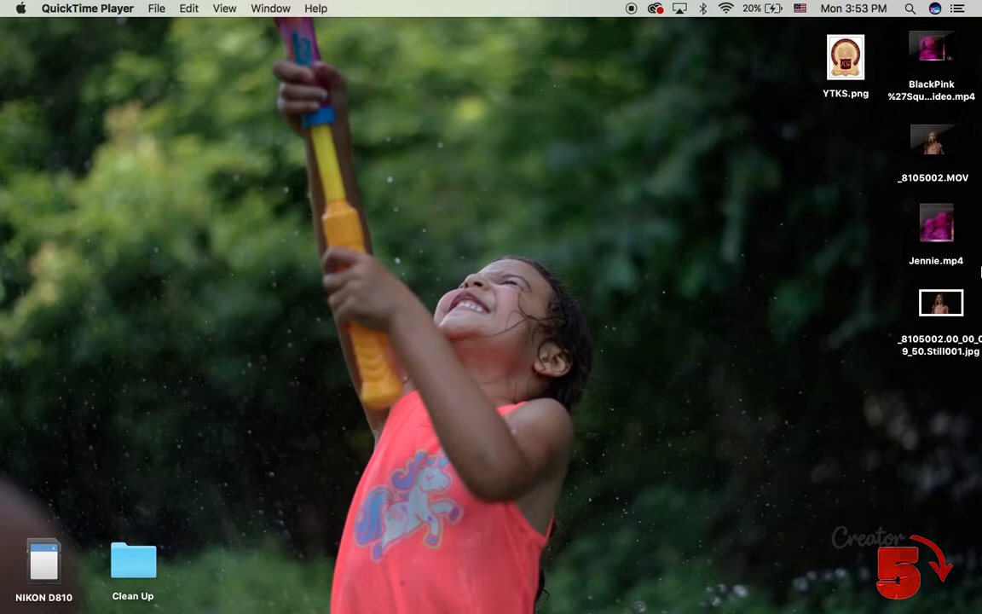
- Preview the video Jennie.mp4 and the still image _8105002.00_00_09_50.Still001.jpg from the desktop, closing each preview
left_click(940, 256)
key("space")
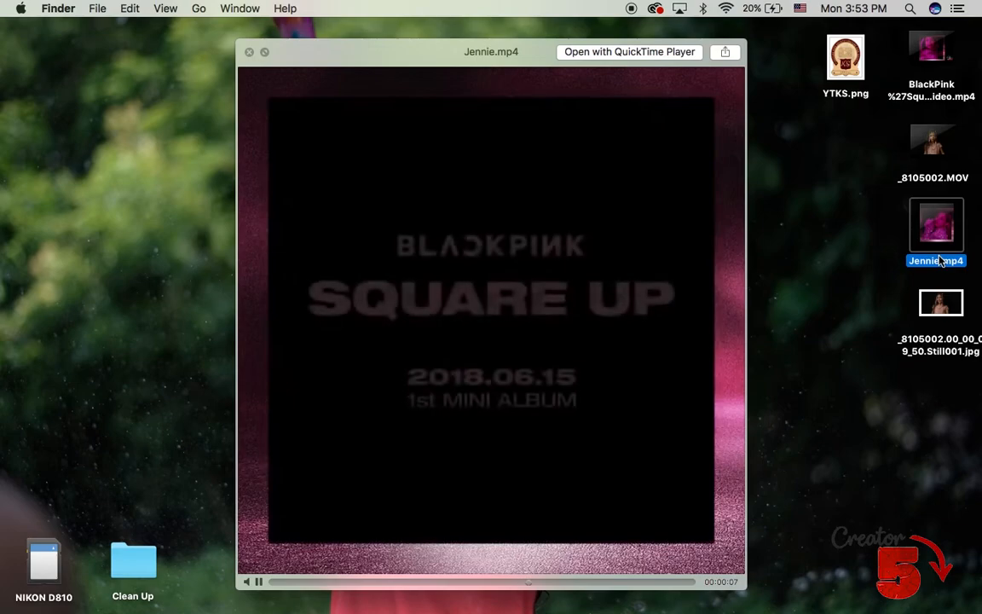
left_click(249, 52)
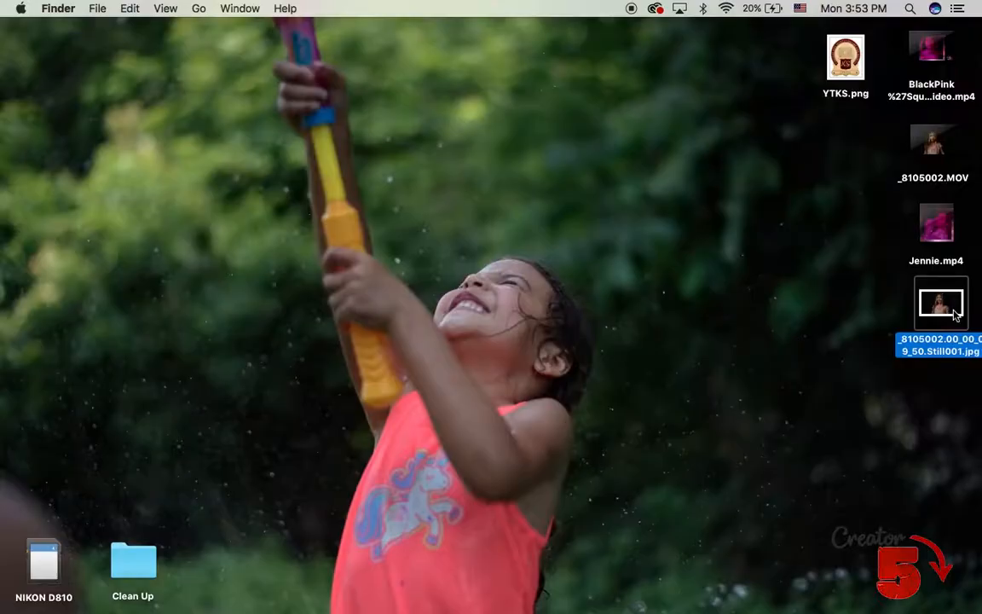
left_click(974, 432)
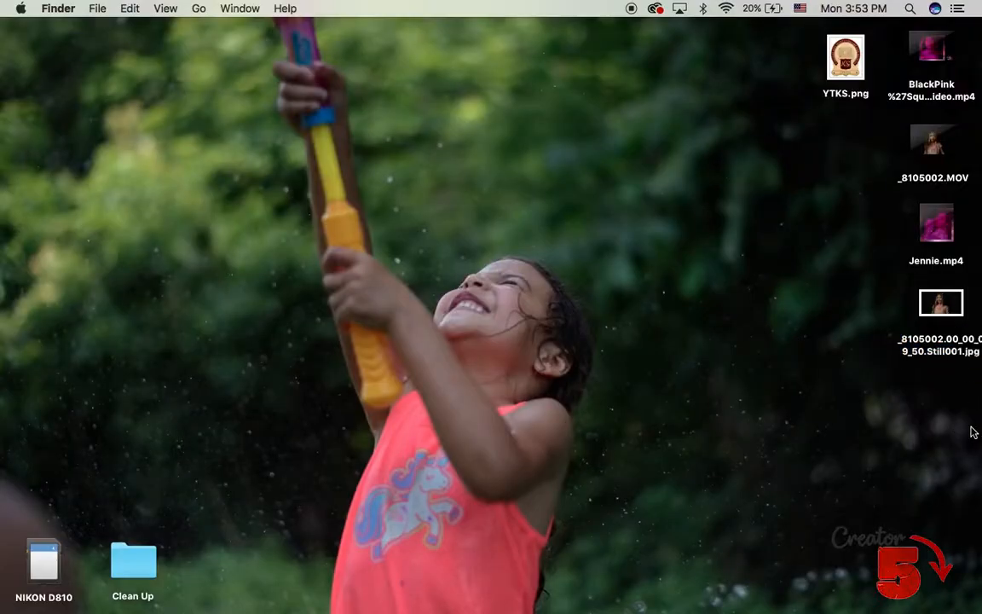
left_click(953, 305)
key("space")
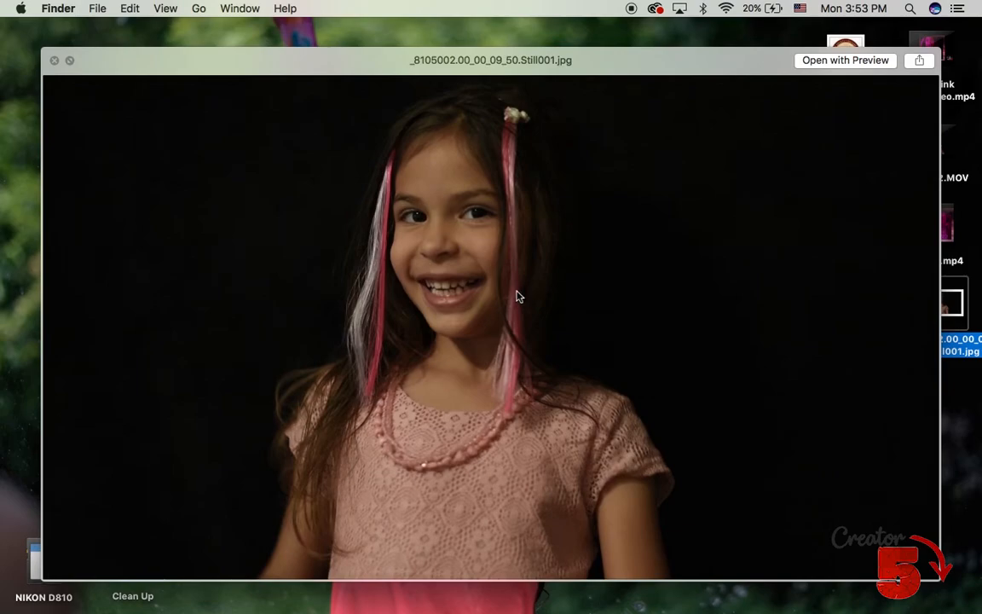
left_click(55, 61)
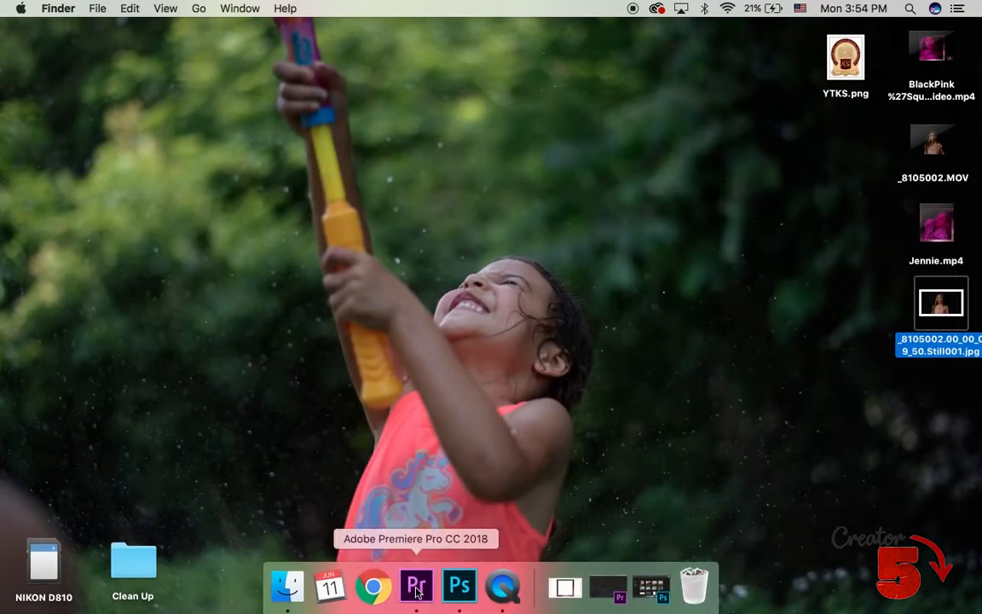
- Switch to Premiere Pro and import the clip _8105002.MOV from the Desktop into the project
left_click(417, 592)
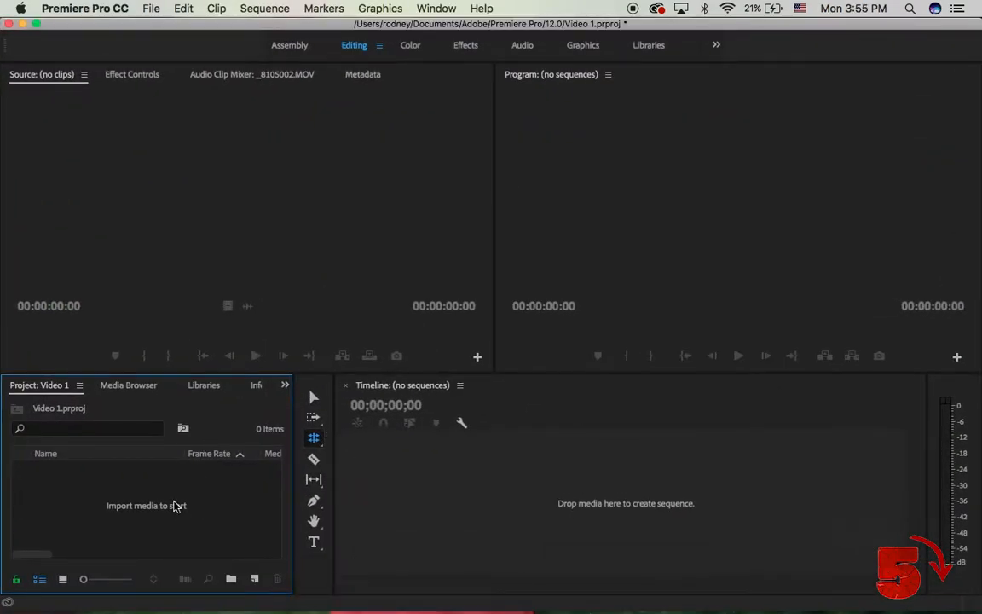
right_click(162, 512)
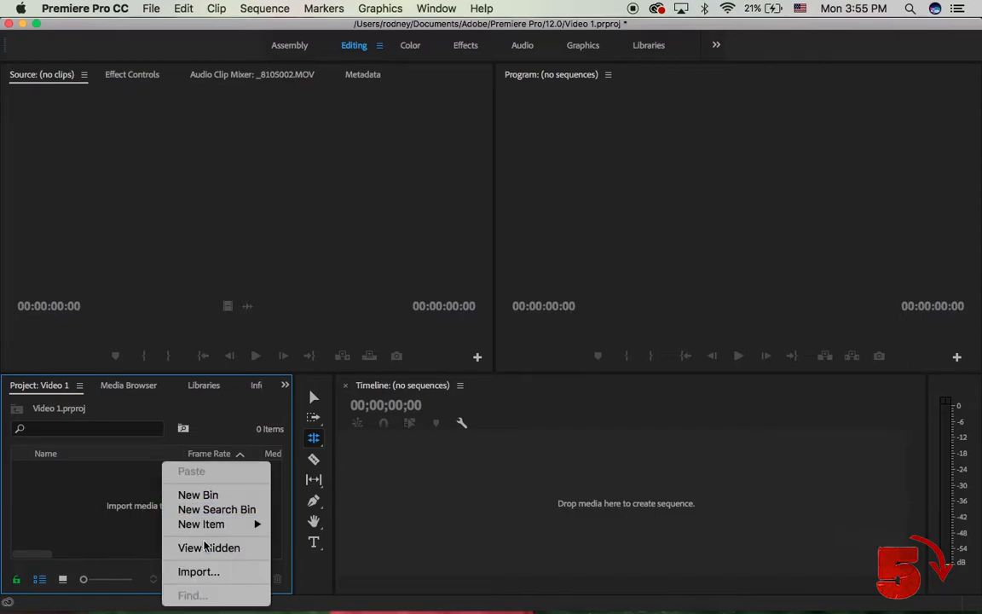
left_click(203, 573)
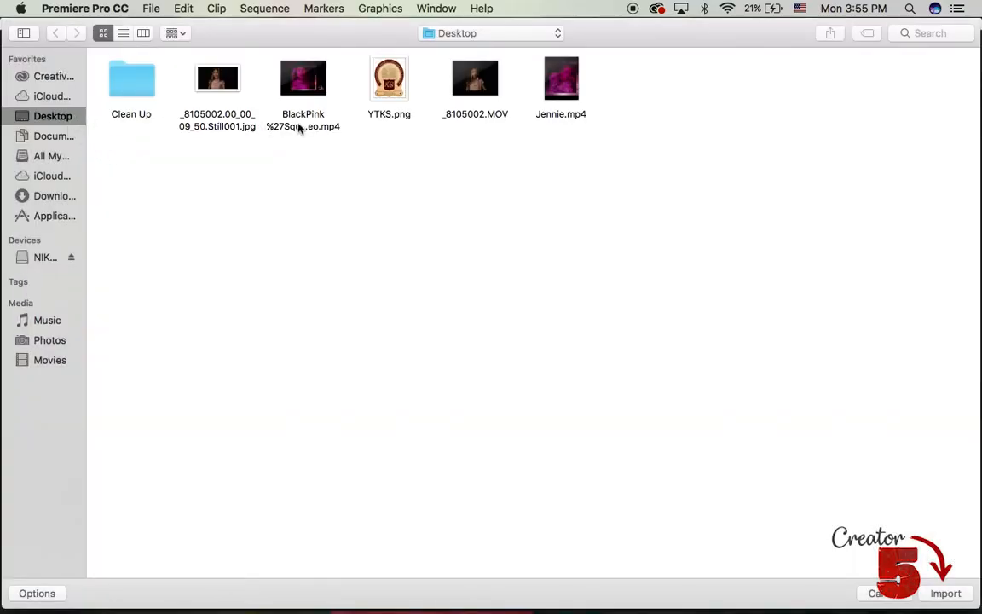
left_click(460, 122)
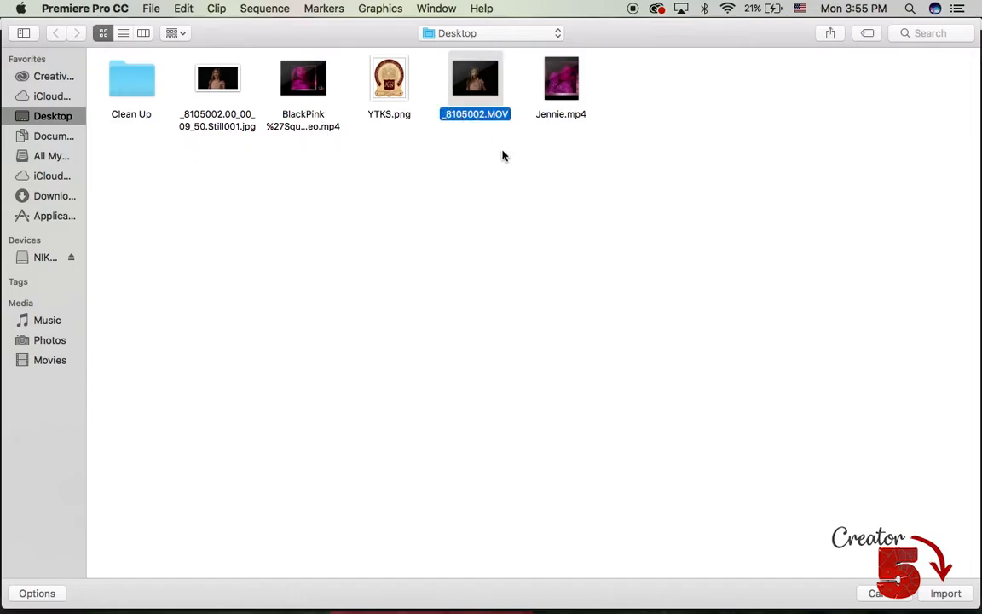
left_click(945, 593)
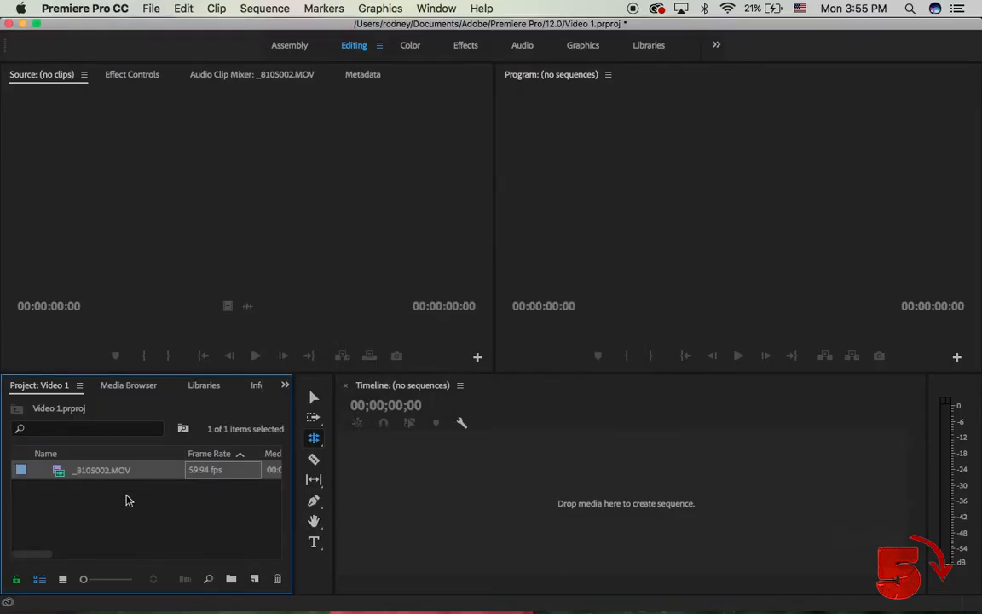
- Mark _8105002.MOV from 00:01:12:23 to 00:01:23:08 in the source monitor and create a timeline sequence from that section
left_click_drag(102, 475, 157, 120)
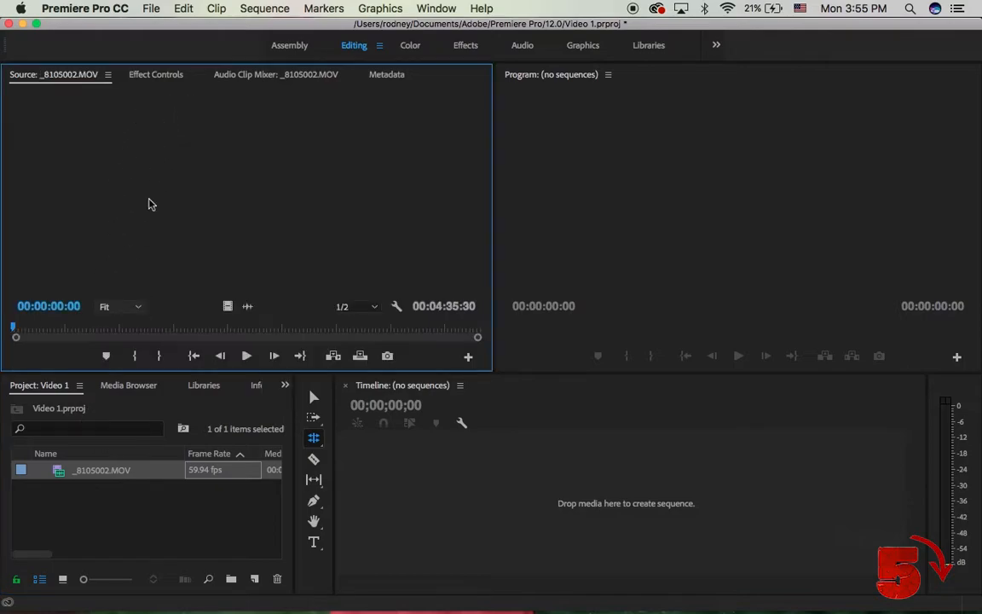
left_click(14, 328)
left_click_drag(15, 328, 137, 347)
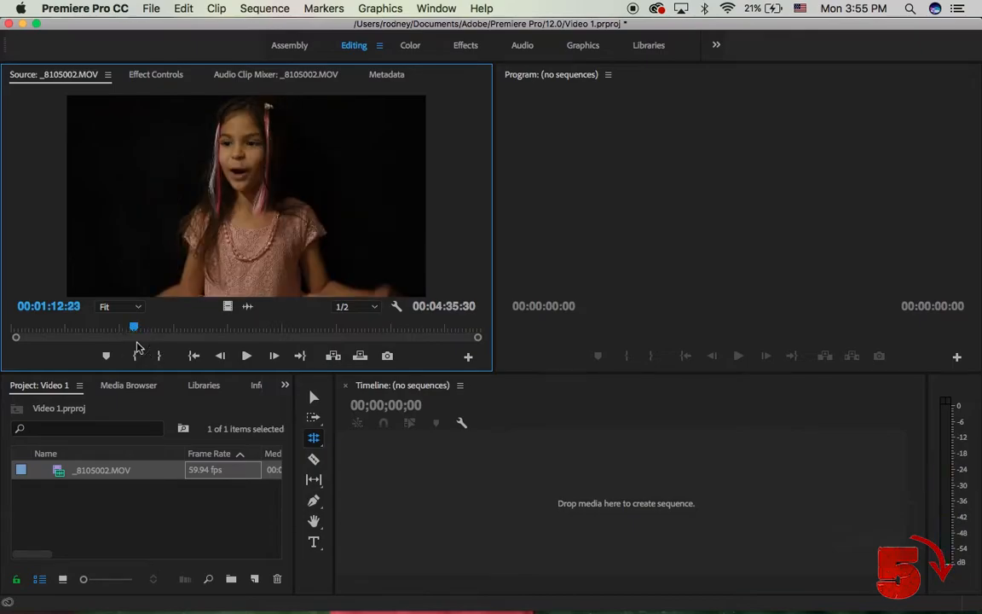
key("i")
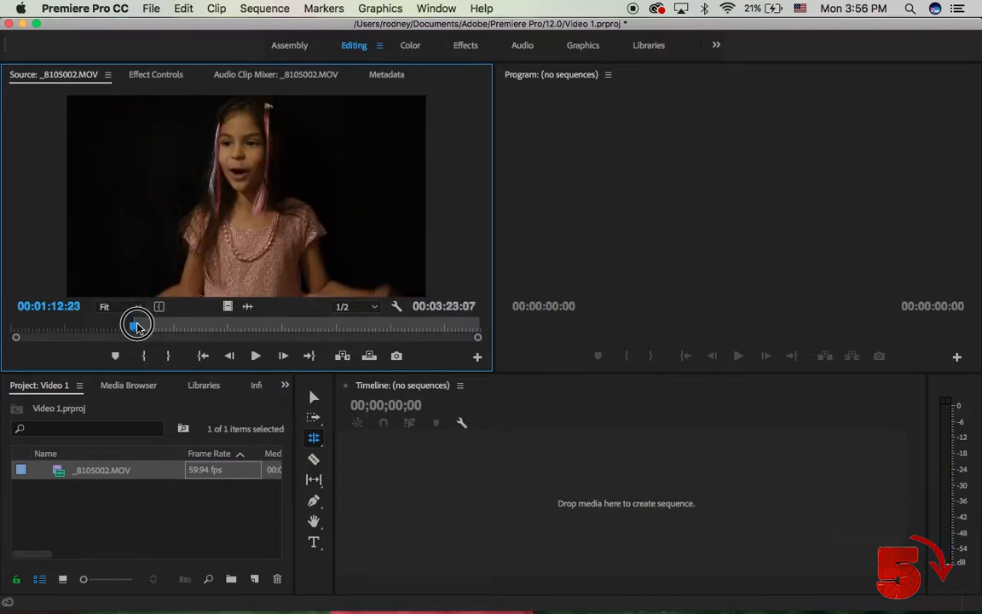
key("space")
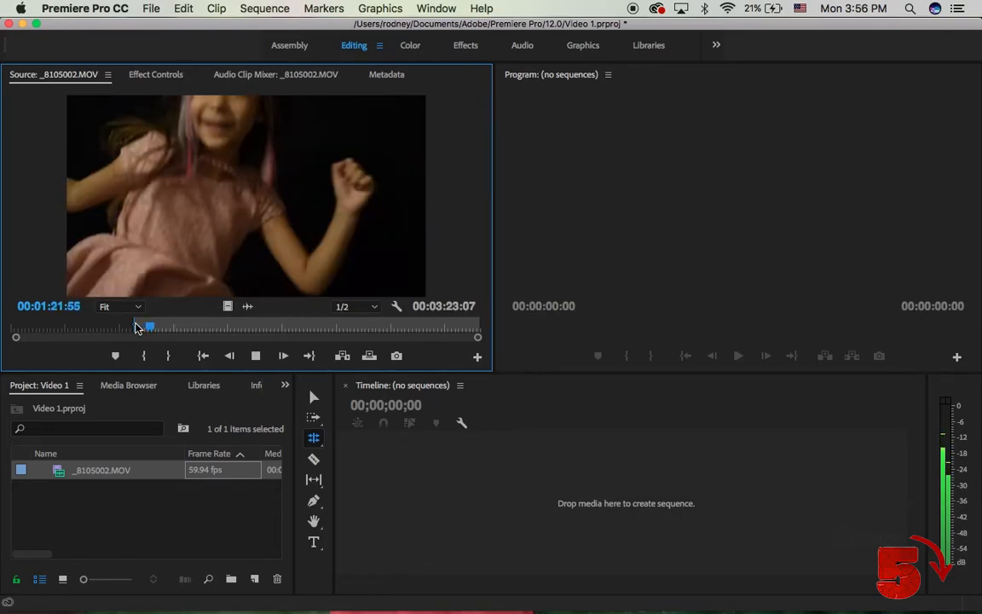
key("space")
key("o")
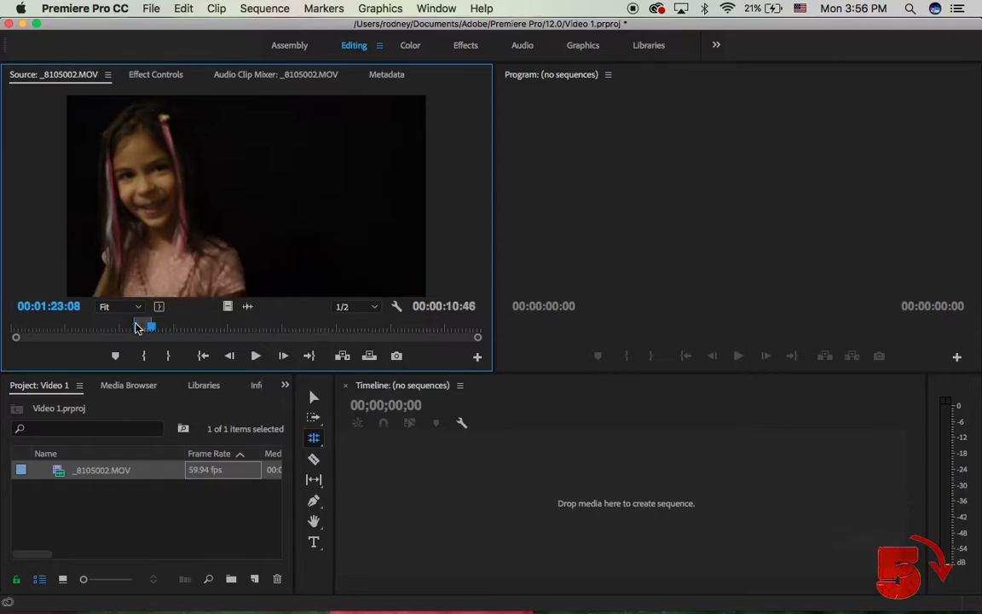
left_click_drag(162, 222, 515, 502)
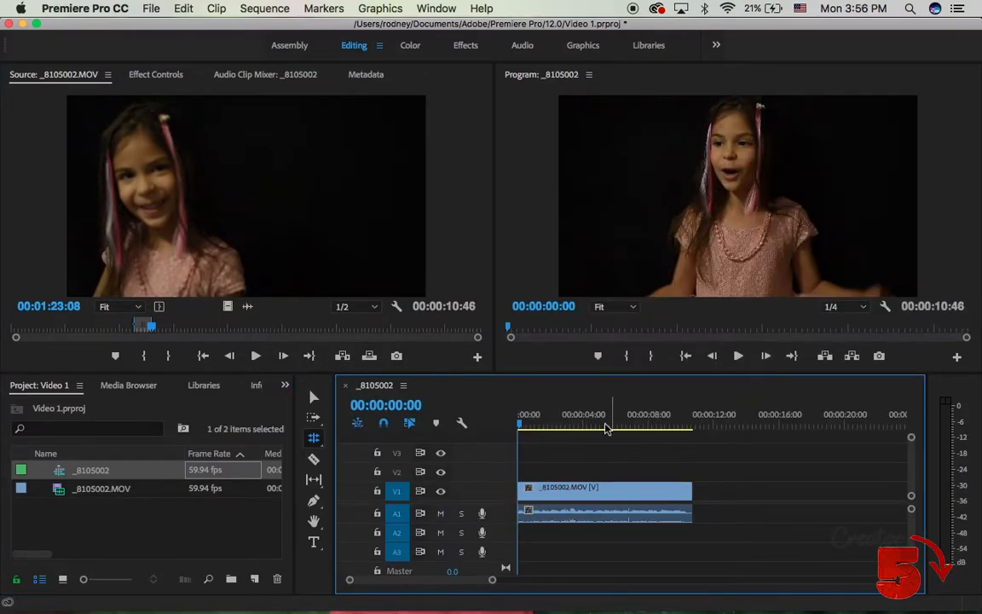
- Grade the timeline clip in Lumetri Color with Tint 100, Highlights -100 and Whites -47
left_click(311, 398)
left_click(595, 492)
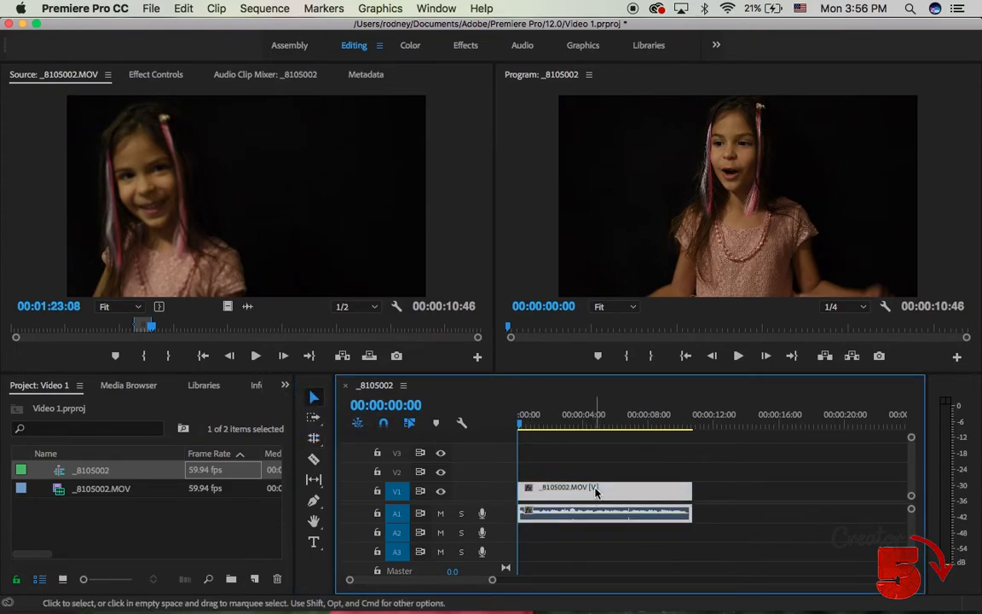
left_click(410, 48)
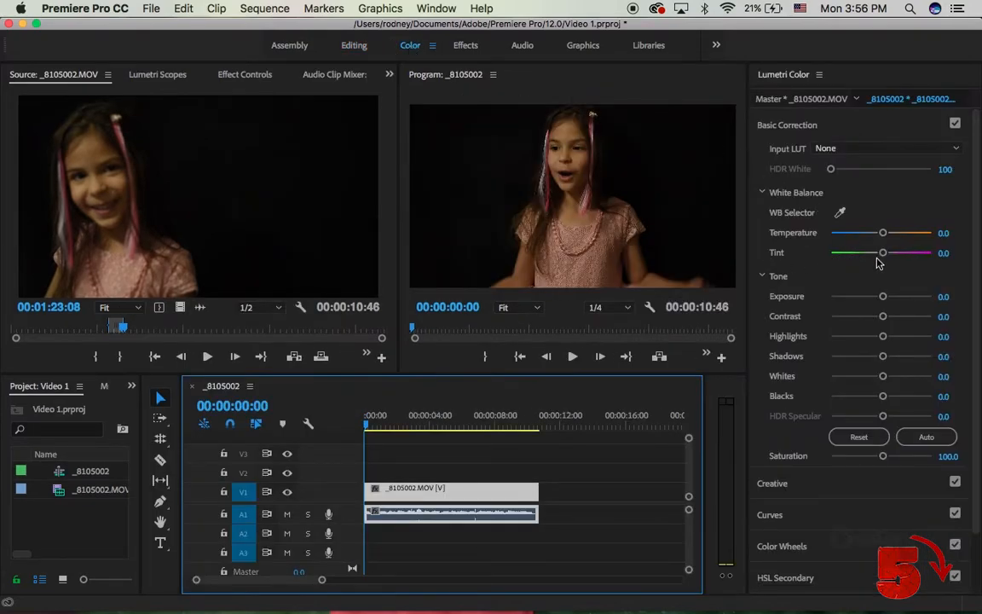
left_click_drag(882, 256, 966, 266)
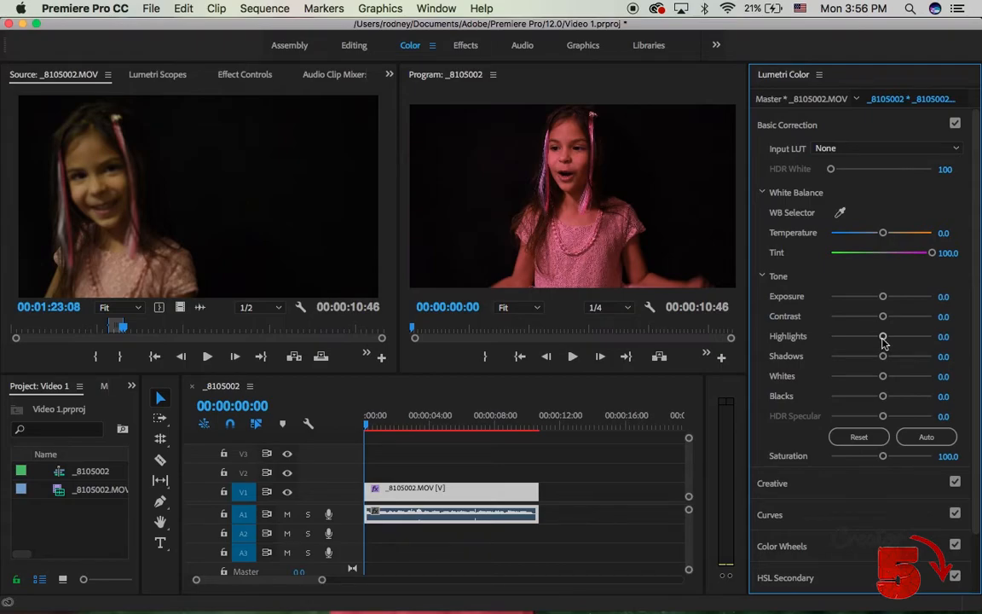
left_click_drag(882, 338, 815, 347)
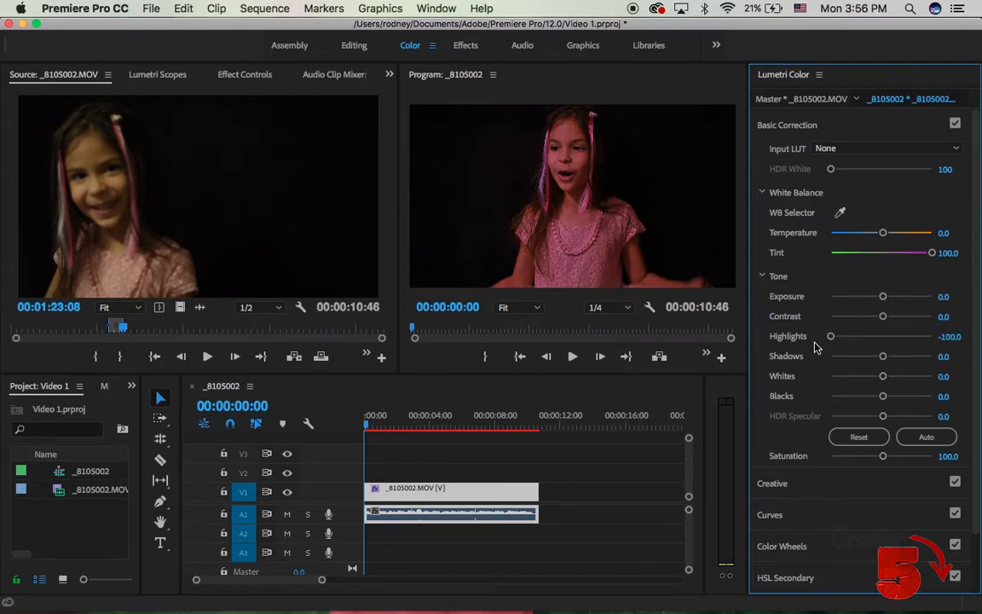
left_click_drag(883, 376, 856, 377)
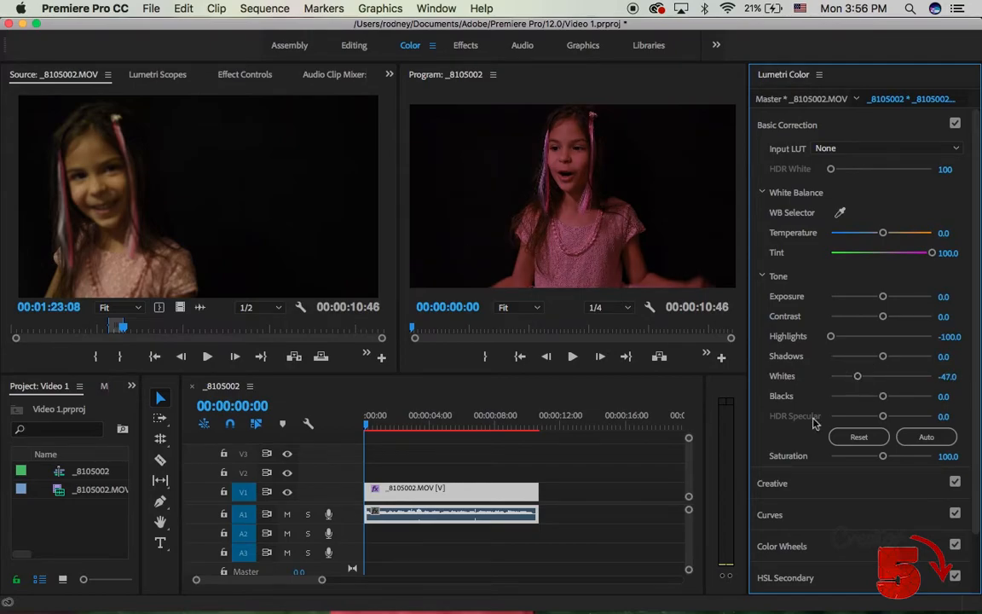
- Play back the graded sequence in the Assembly workspace, then return to the Editing workspace
left_click(290, 47)
key("space")
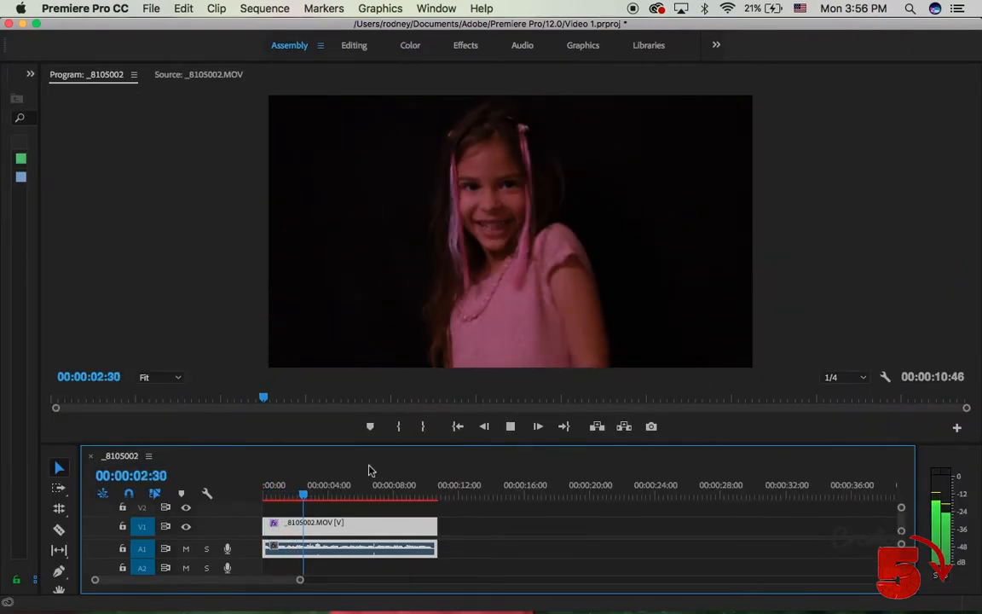
key("space")
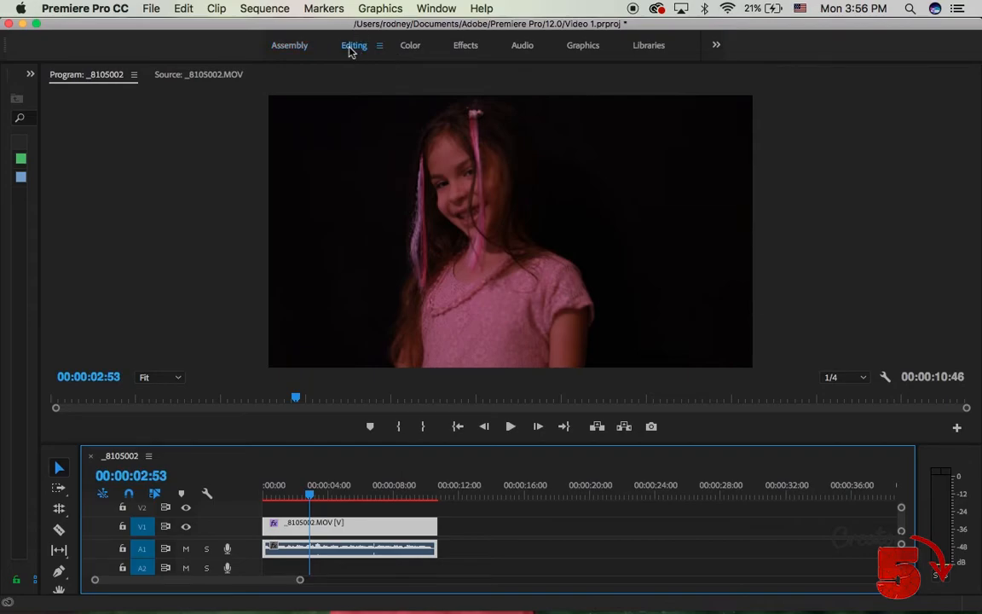
left_click(354, 46)
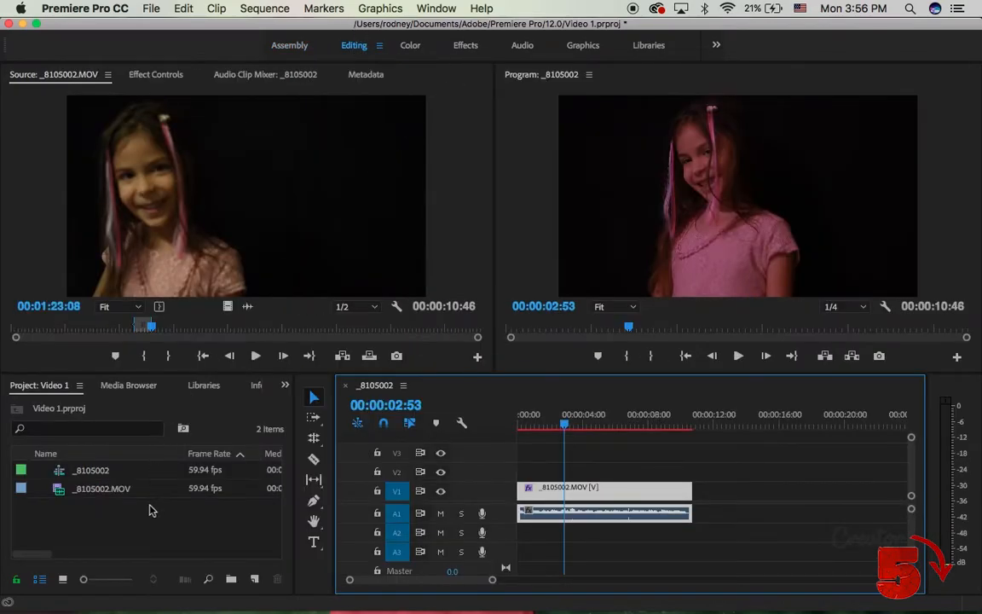
right_click(149, 509)
key("Escape")
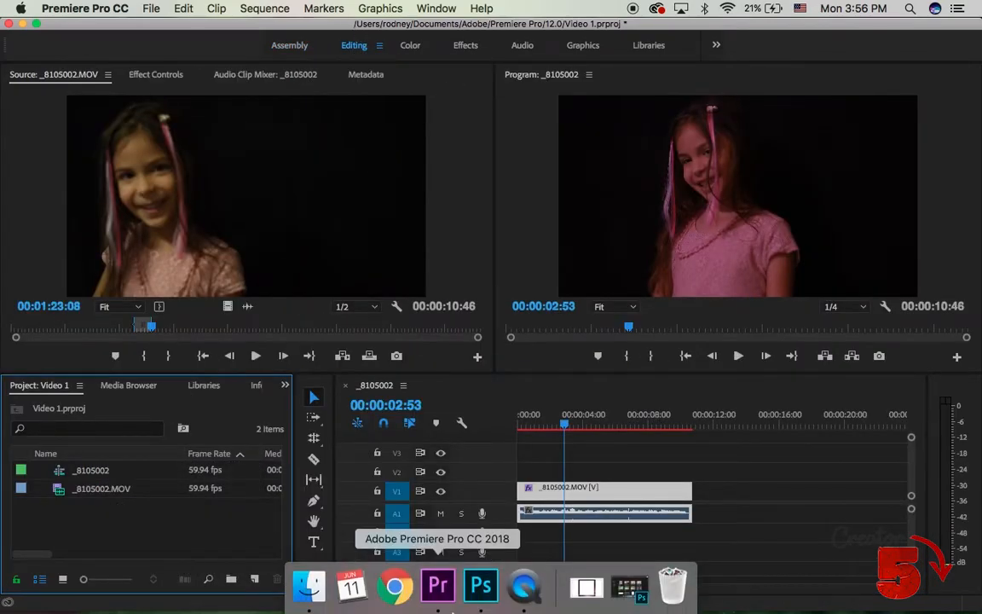
- Switch to Photoshop and create a new 1920 x 1080 px document at 300 ppi
left_click(501, 601)
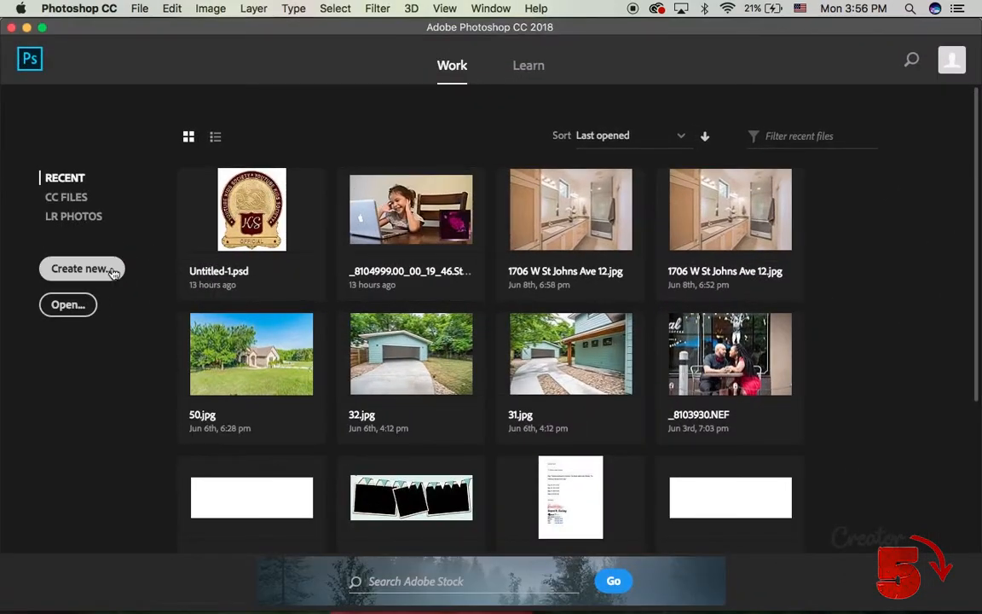
left_click(116, 267)
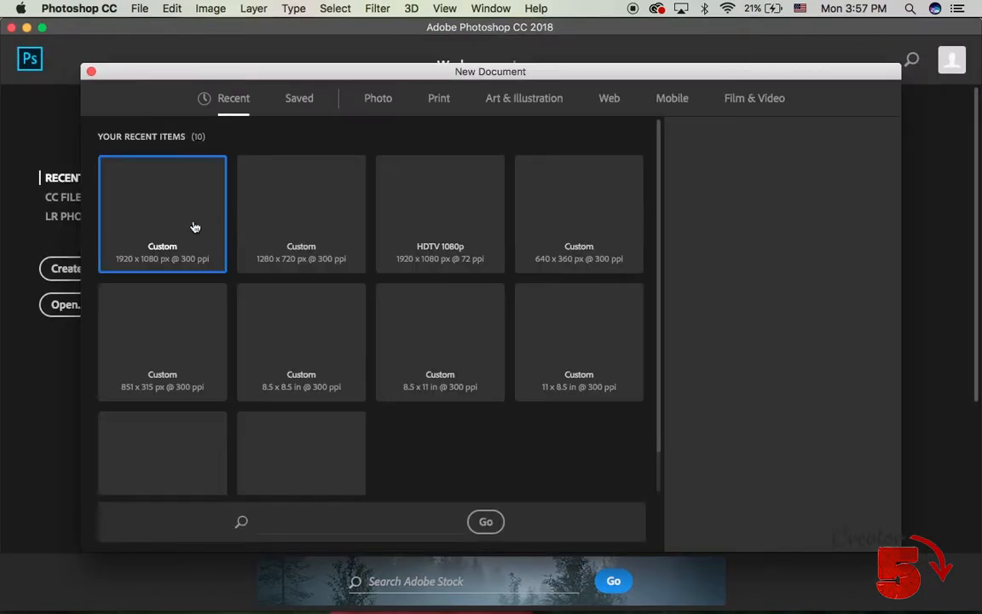
left_click(857, 524)
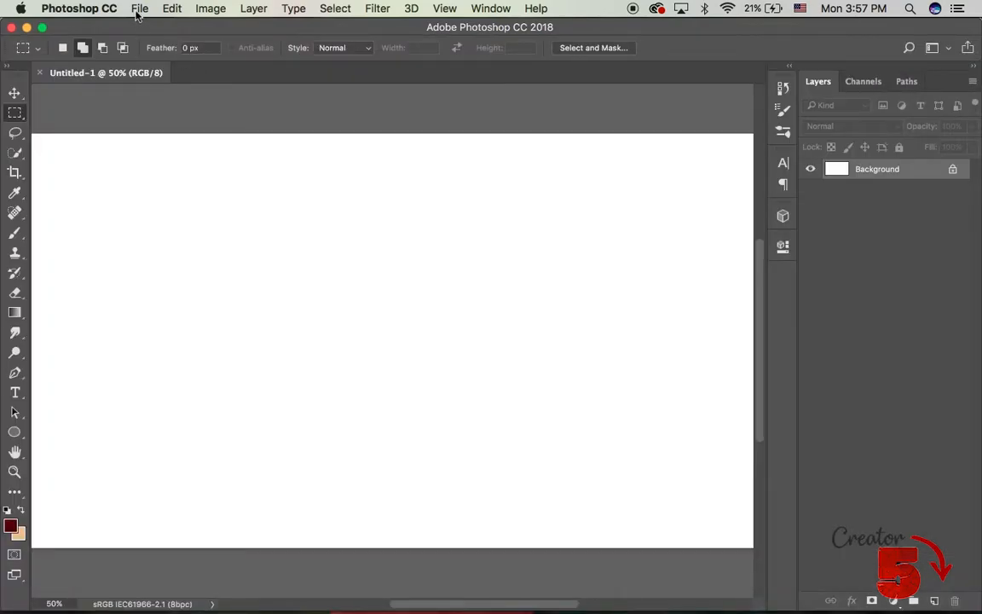
- Place PosterFrame.png from the Downloads folder into the document at its default size and position
left_click(137, 10)
left_click(193, 286)
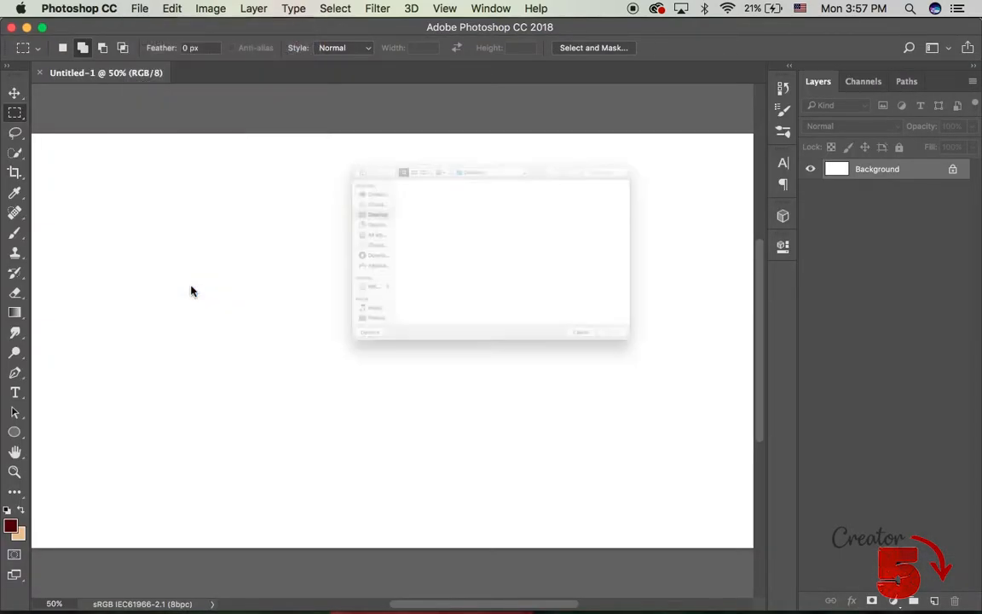
left_click(260, 259)
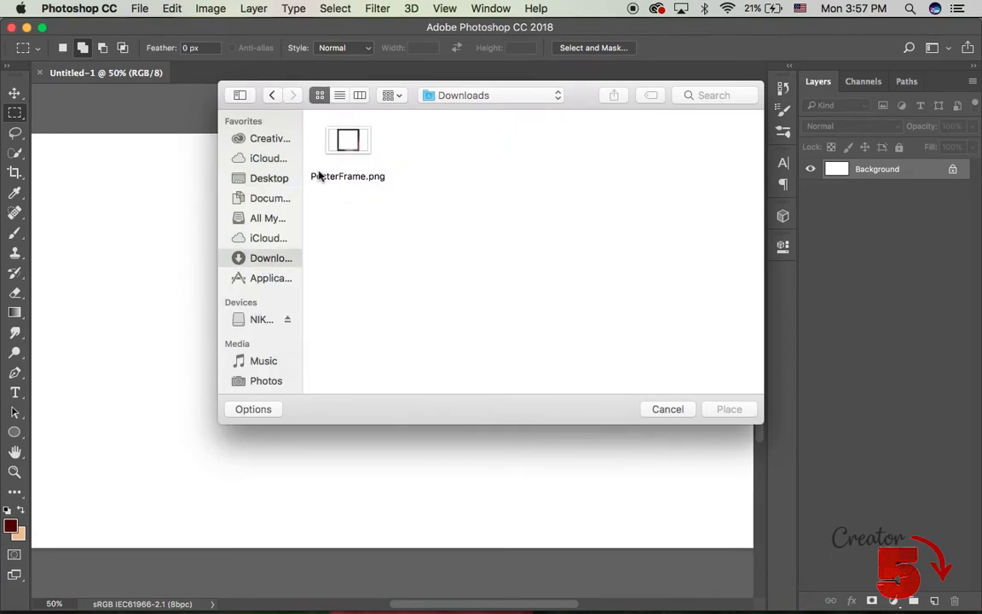
left_click(329, 144)
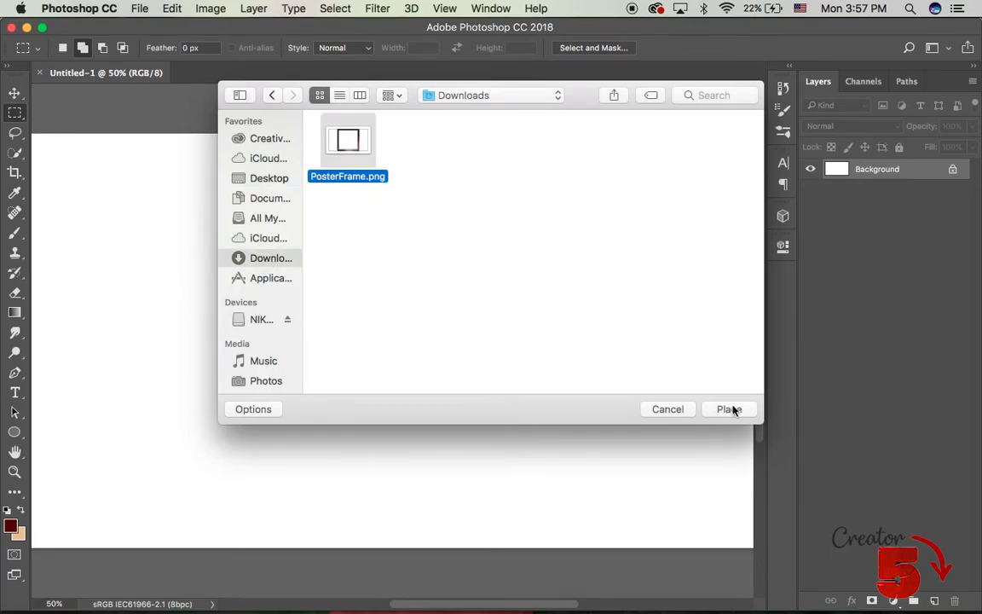
left_click(729, 409)
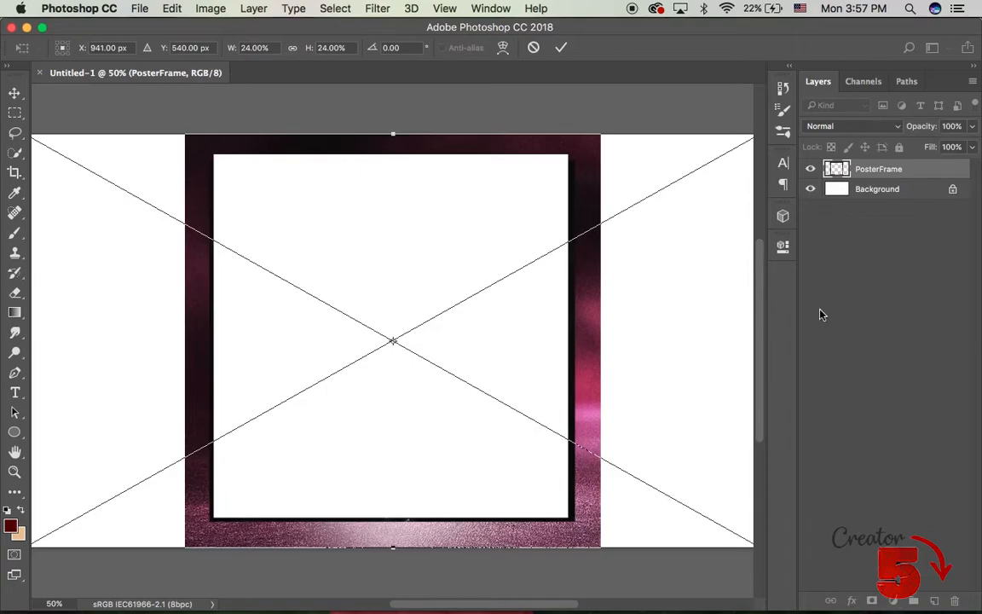
left_click(561, 49)
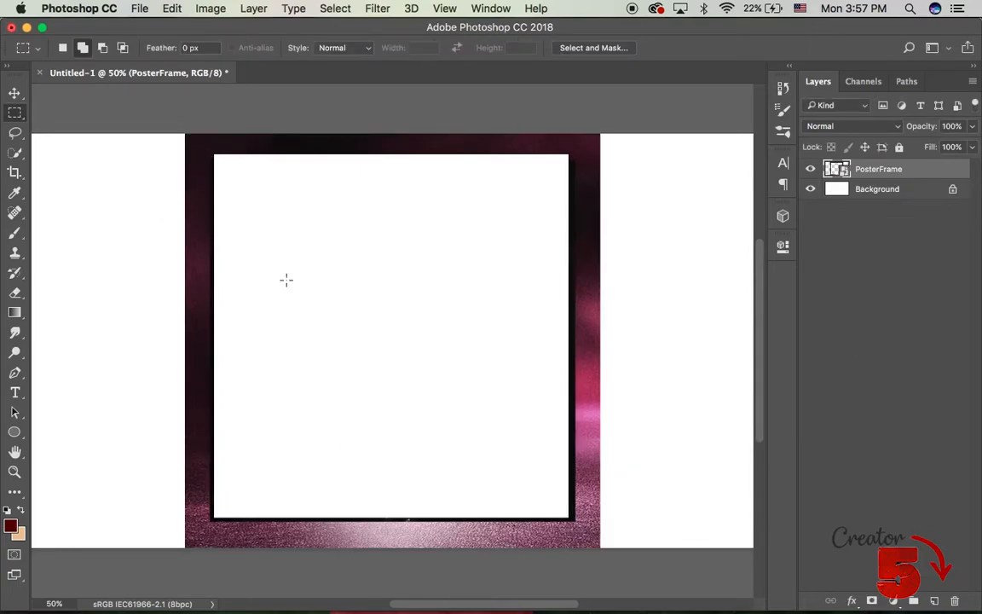
- Mask out the inner opening of the PosterFrame layer with an inverted layer mask made from a rectangular selection around the opening
left_click_drag(212, 153, 576, 524)
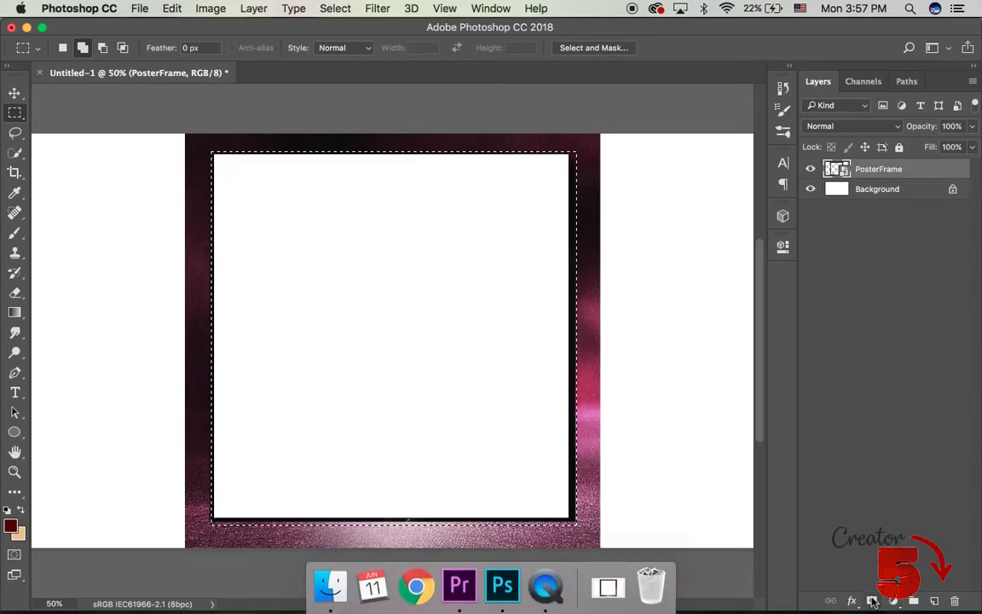
left_click(872, 601)
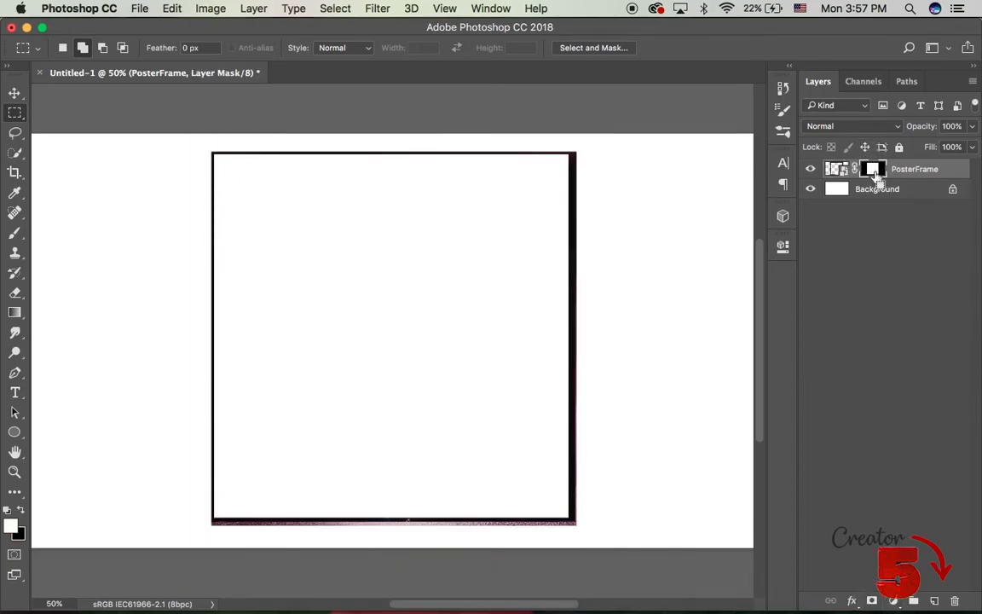
key("super+i")
- Fill the Background layer with black at Normal mode and 100% opacity
left_click(834, 191)
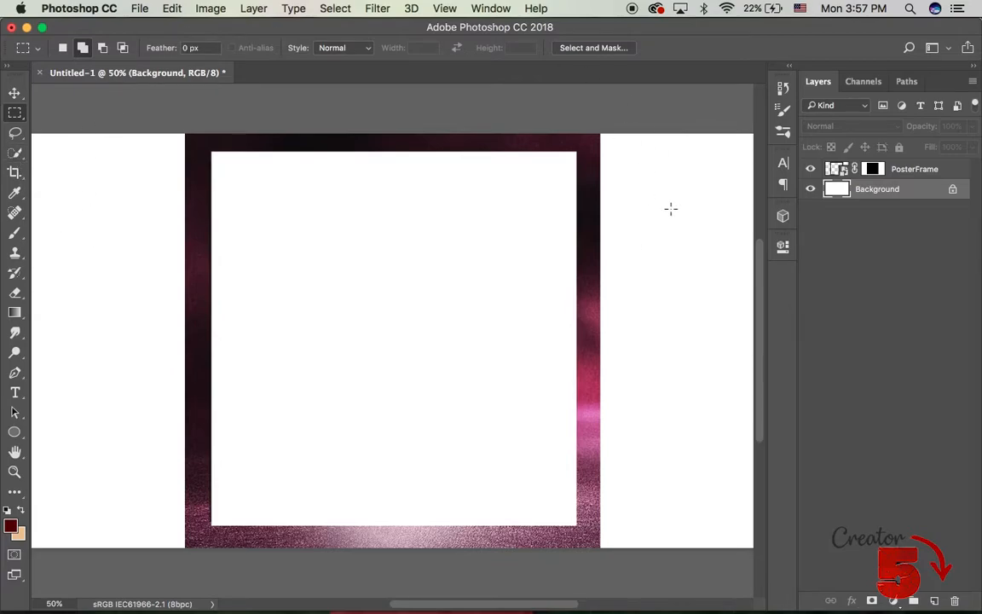
left_click(171, 8)
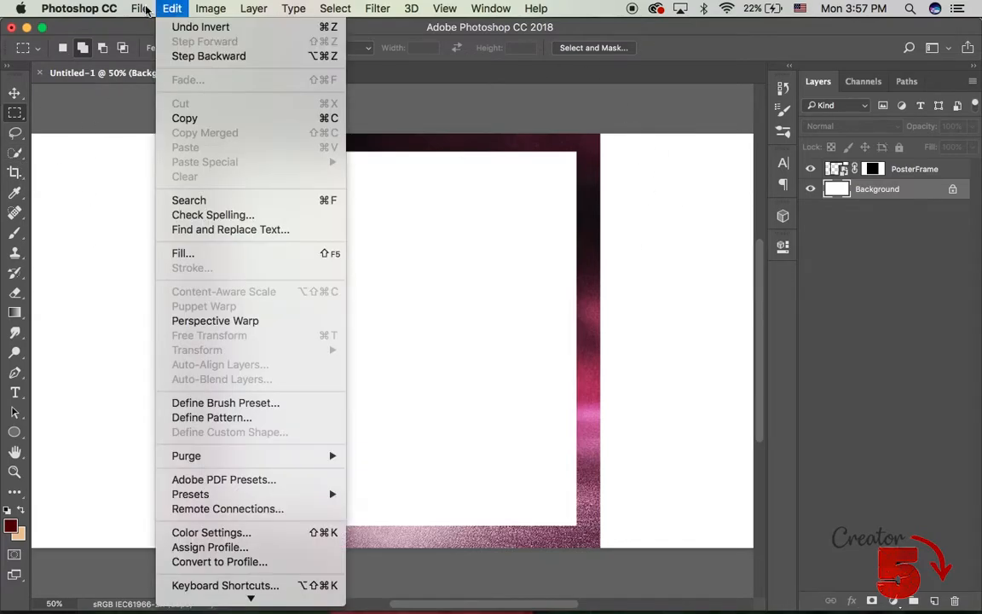
left_click(196, 253)
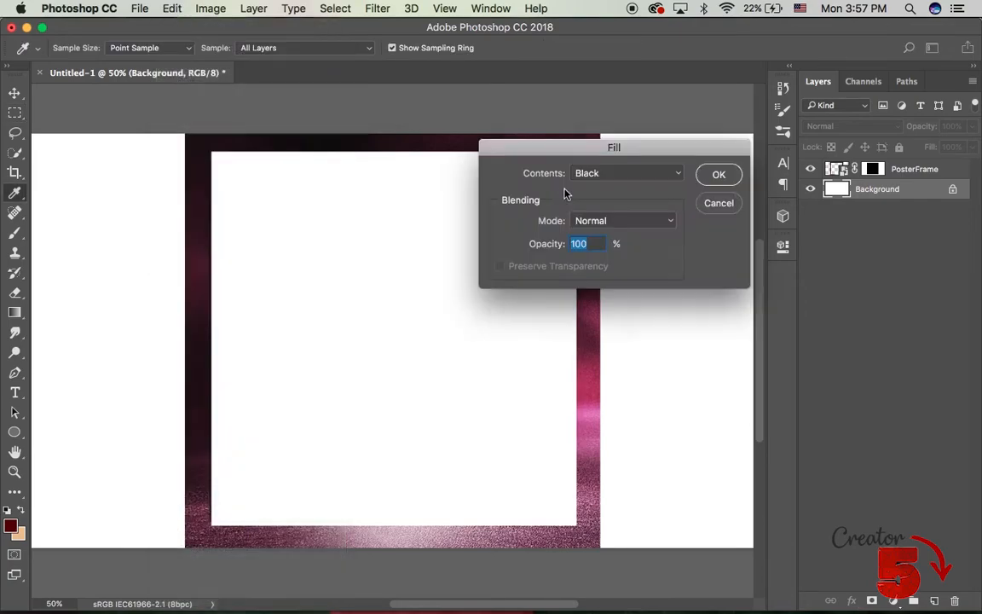
left_click(718, 176)
key("m")
- Unlock the Background layer and copy the PosterFrame layer's mask onto it, leaving the frame opening transparent
left_click(859, 170)
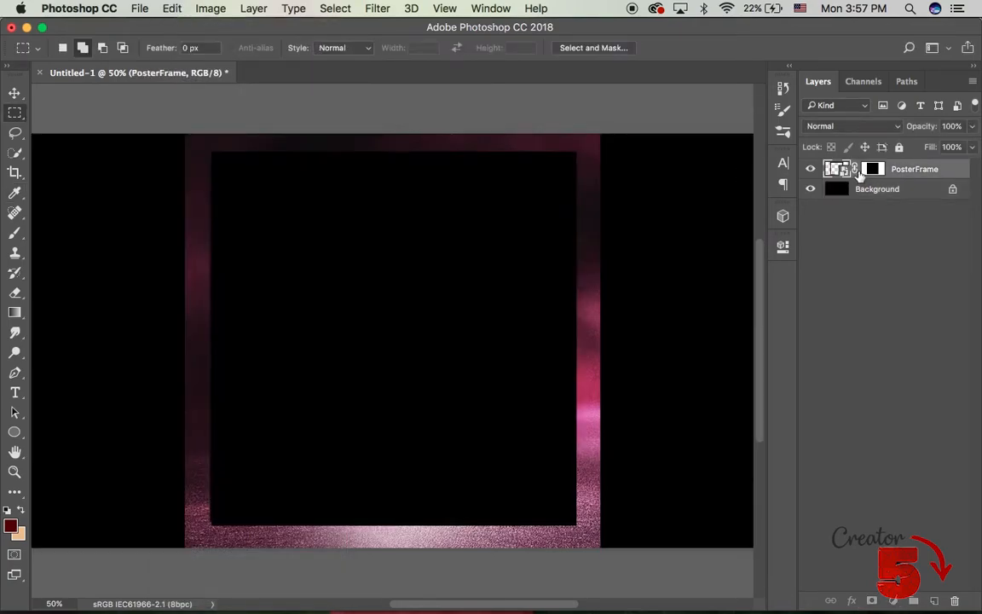
left_click(955, 190)
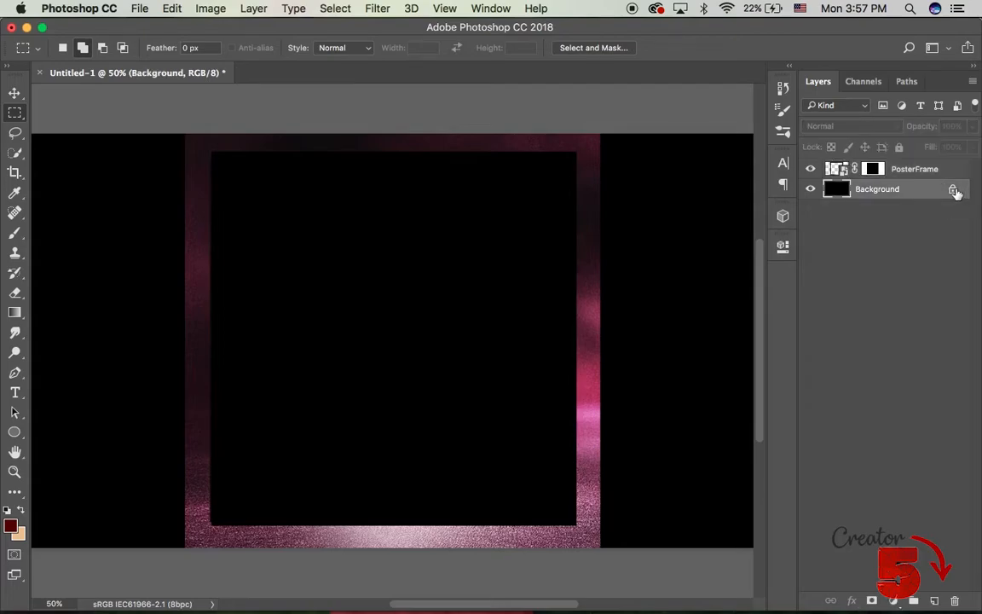
left_click(954, 190)
mouse_move(876, 175)
left_mouse_down()
mouse_move(876, 164)
mouse_move(876, 195)
left_mouse_up()
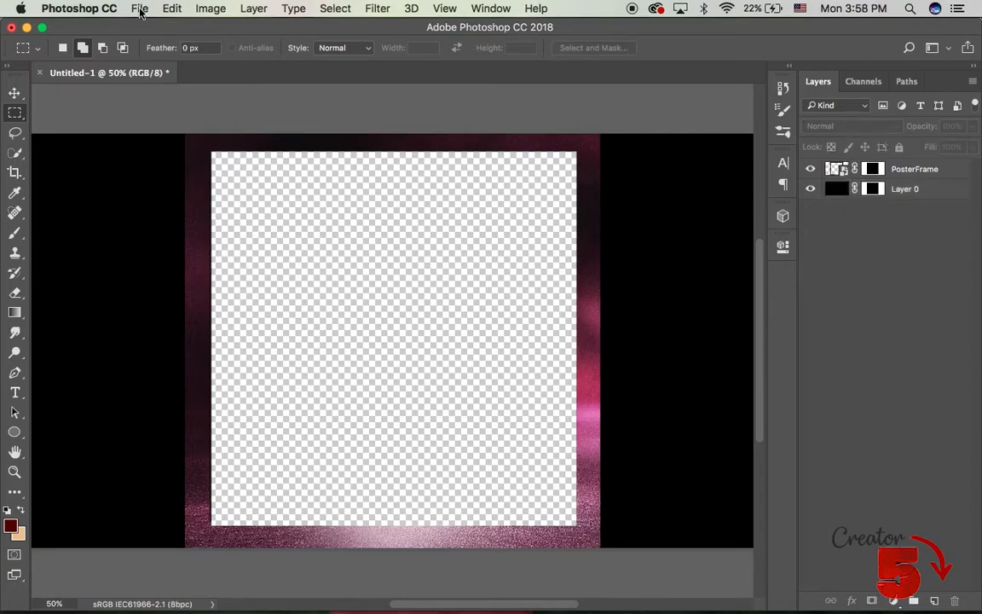
- Save the document to the Desktop as Untitled-1.png in PNG format with the default PNG options
left_click(140, 10)
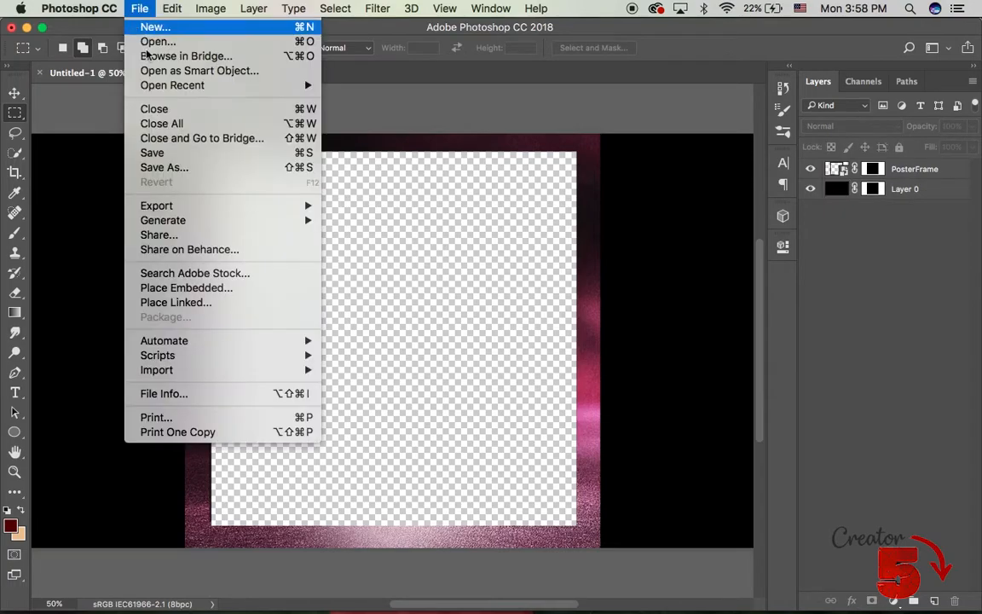
left_click(186, 168)
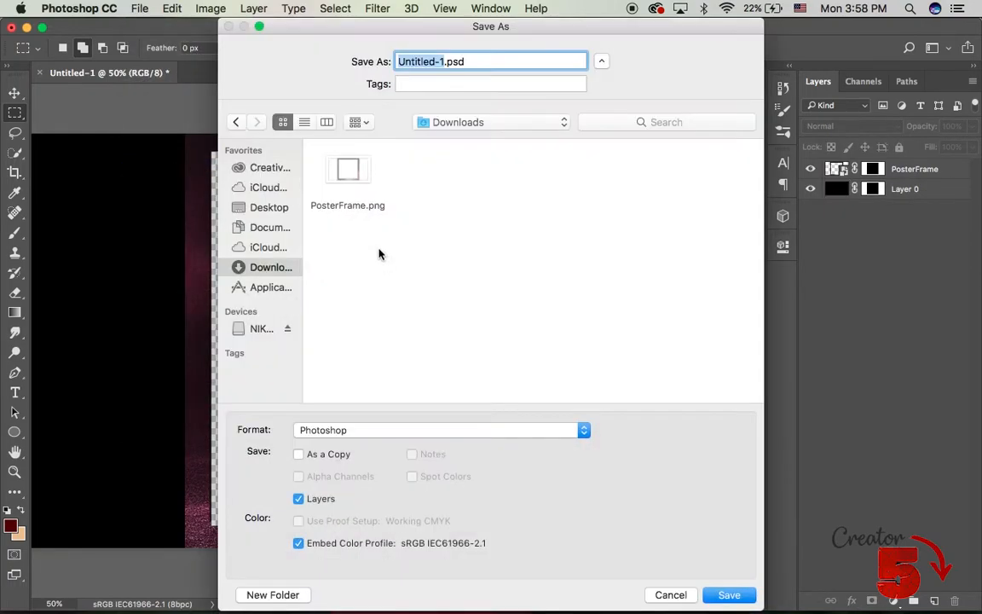
left_click(267, 208)
left_click(526, 435)
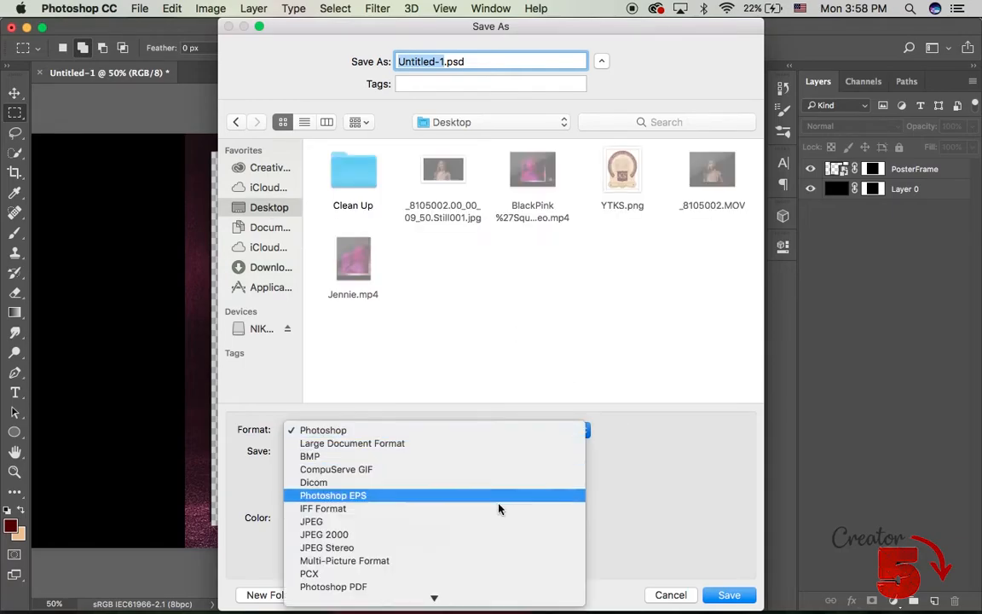
left_click(468, 519)
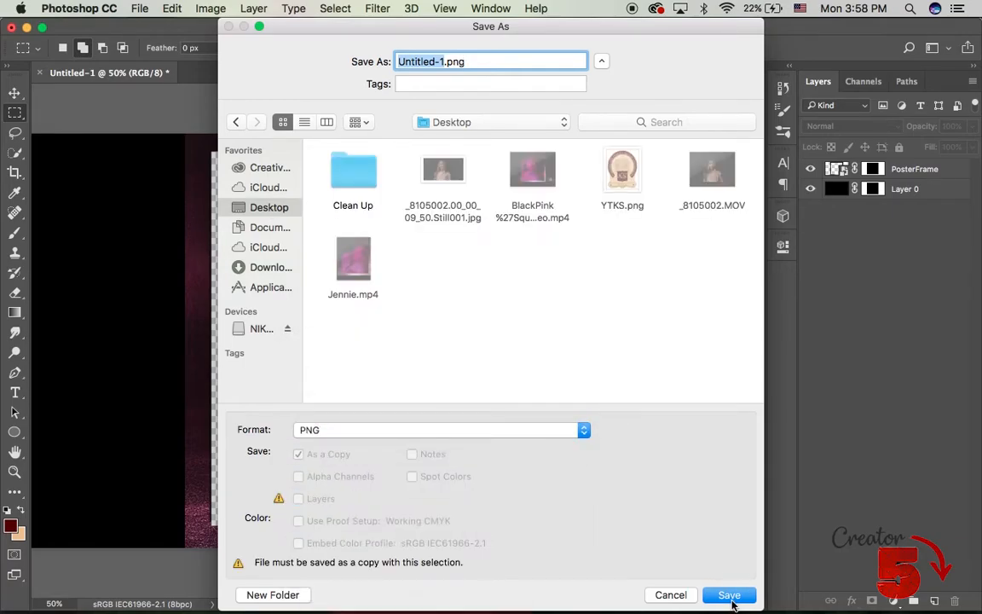
left_click(729, 595)
left_click(581, 263)
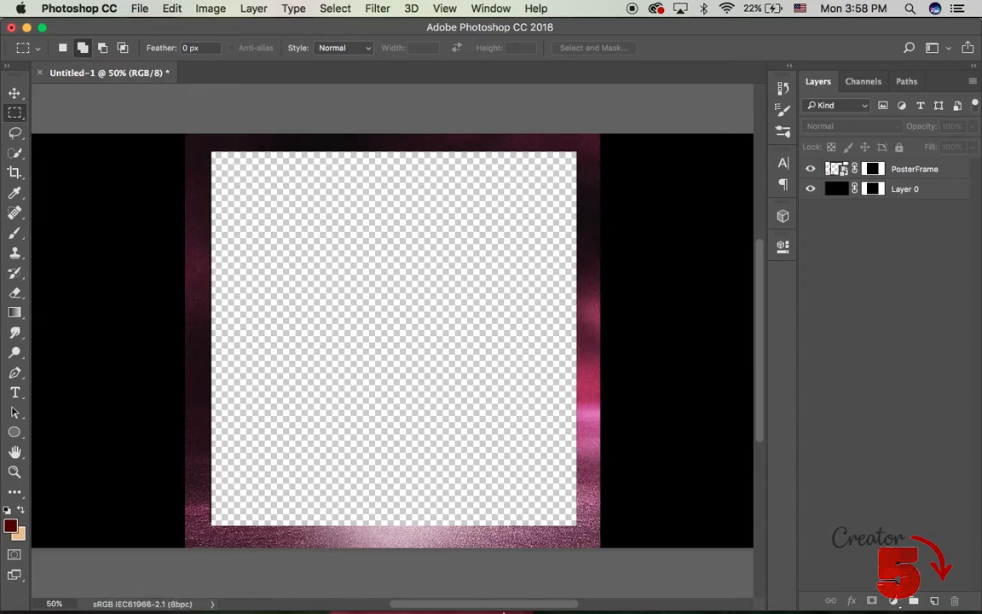
- Switch to Premiere Pro and import Untitled-1.png from the Desktop into the project
left_click(457, 586)
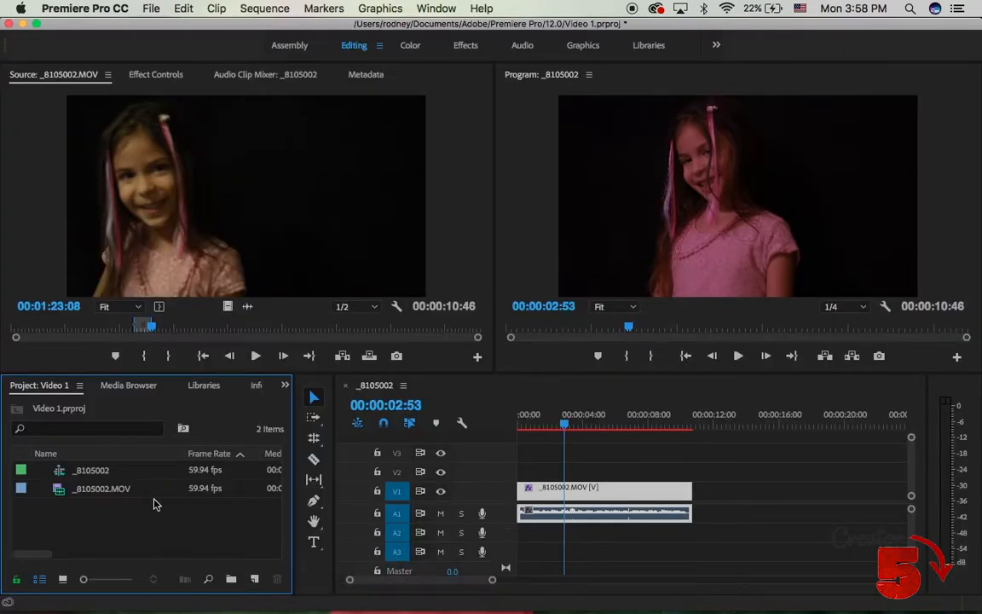
right_click(153, 504)
left_click(230, 572)
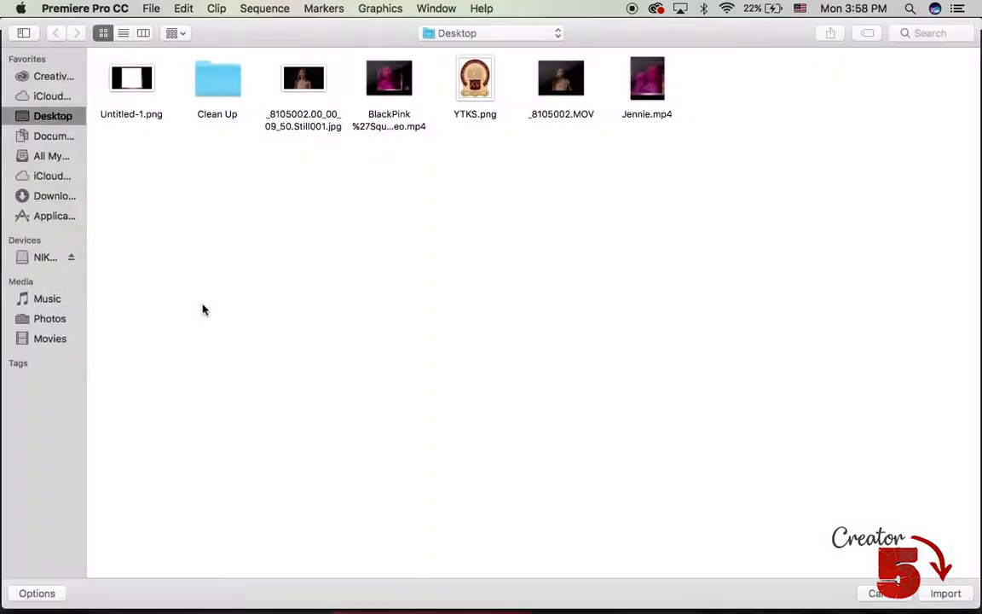
left_click(124, 86)
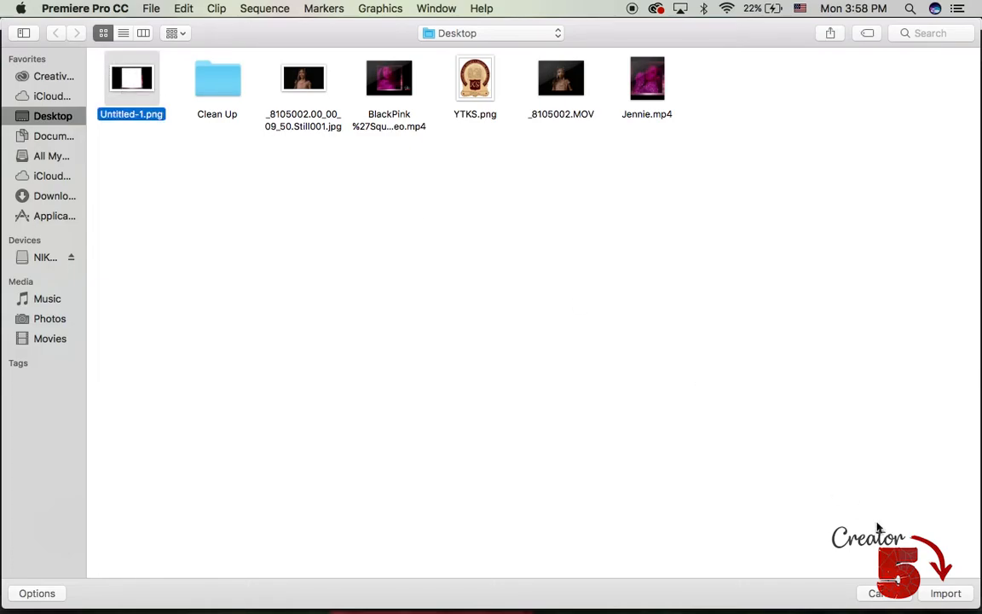
left_click(945, 595)
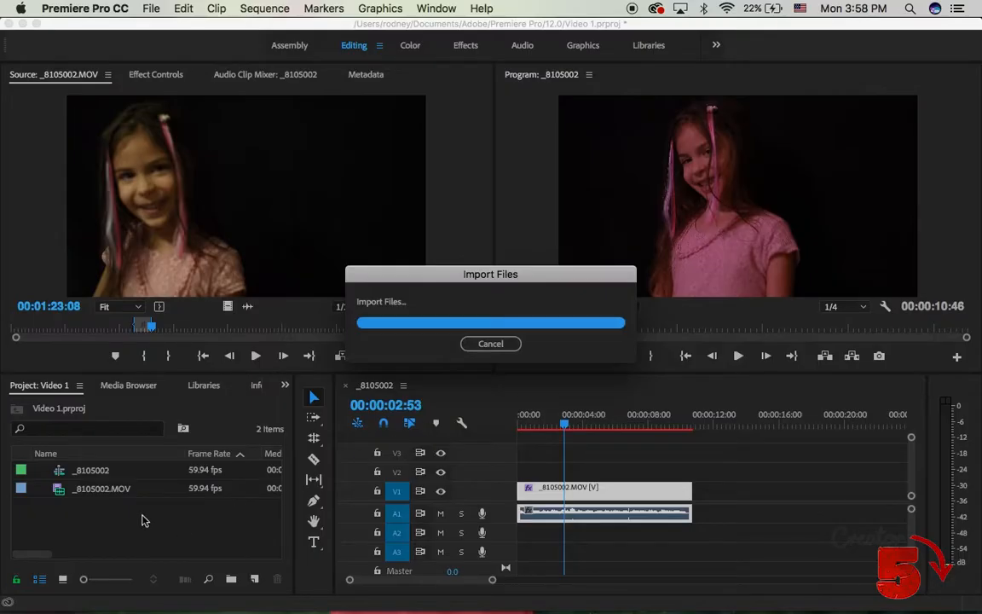
- Place Untitled-1.png on track V2 over the full length of the video clip and return the playhead to the start
left_click_drag(85, 479, 178, 242)
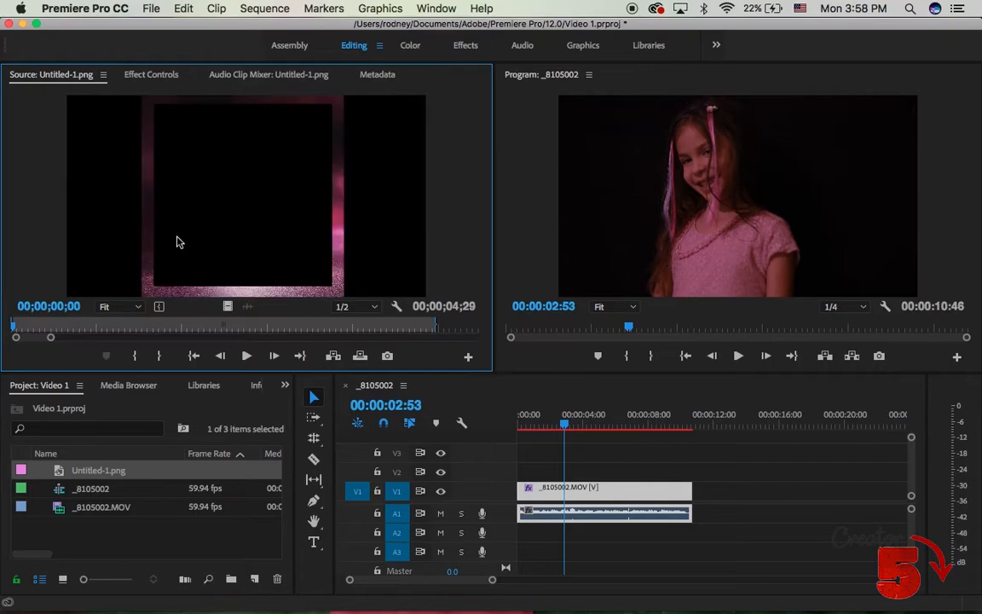
left_click_drag(227, 305, 690, 471)
left_click(522, 423)
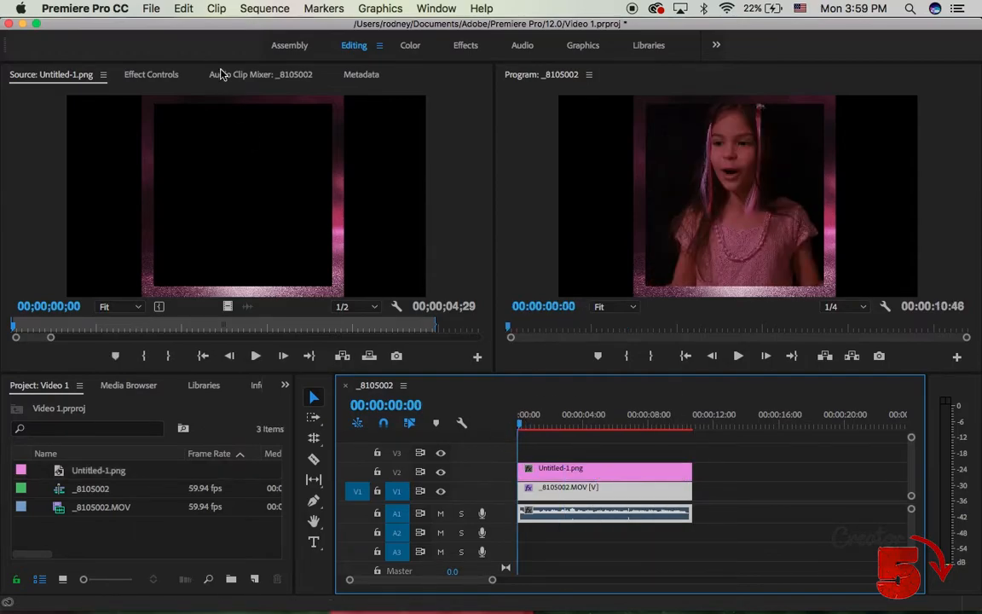
- Play back the framed sequence from the start in the Assembly workspace
left_click(296, 48)
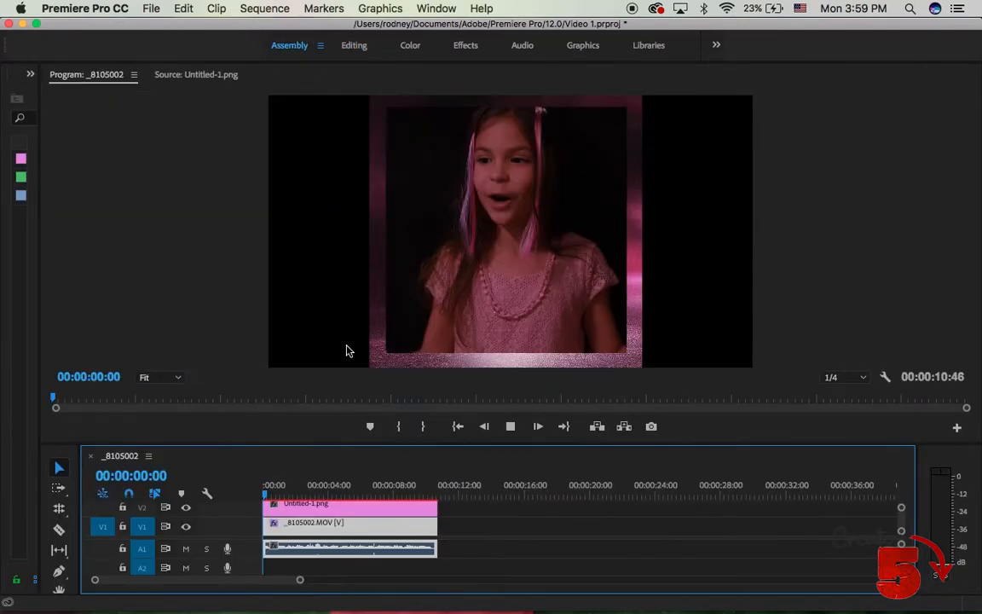
key("space")
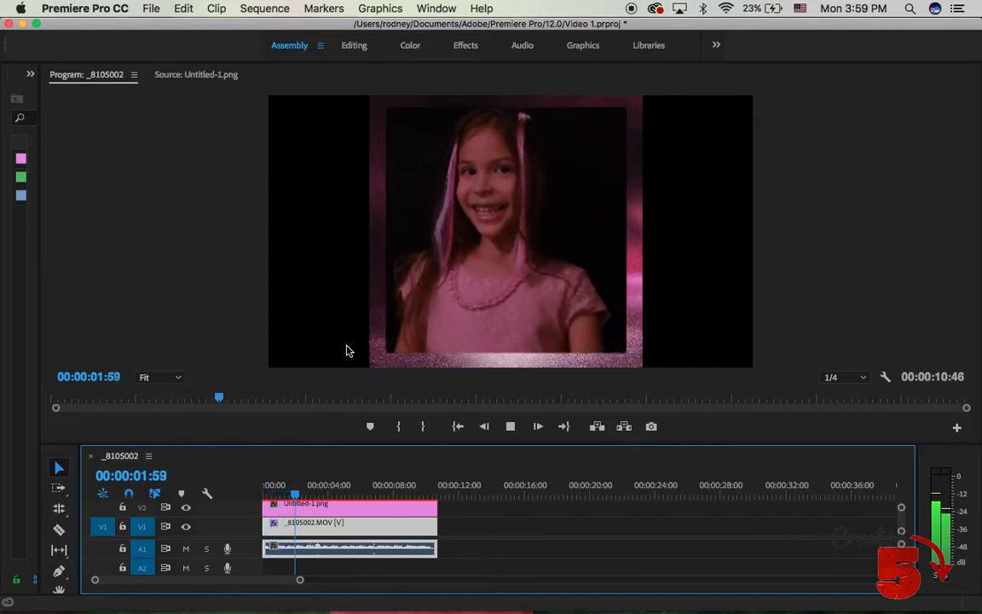
key("space")
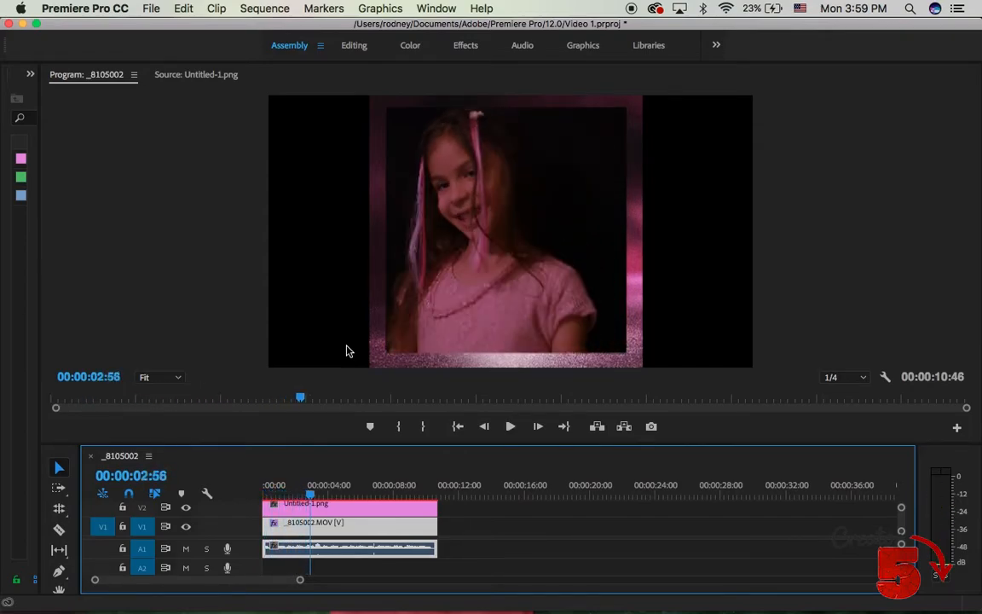
- Mute audio track A1 and slow the _8105002.MOV clip to 57.58% speed with a duration of 00:00:18:42
left_click(186, 548)
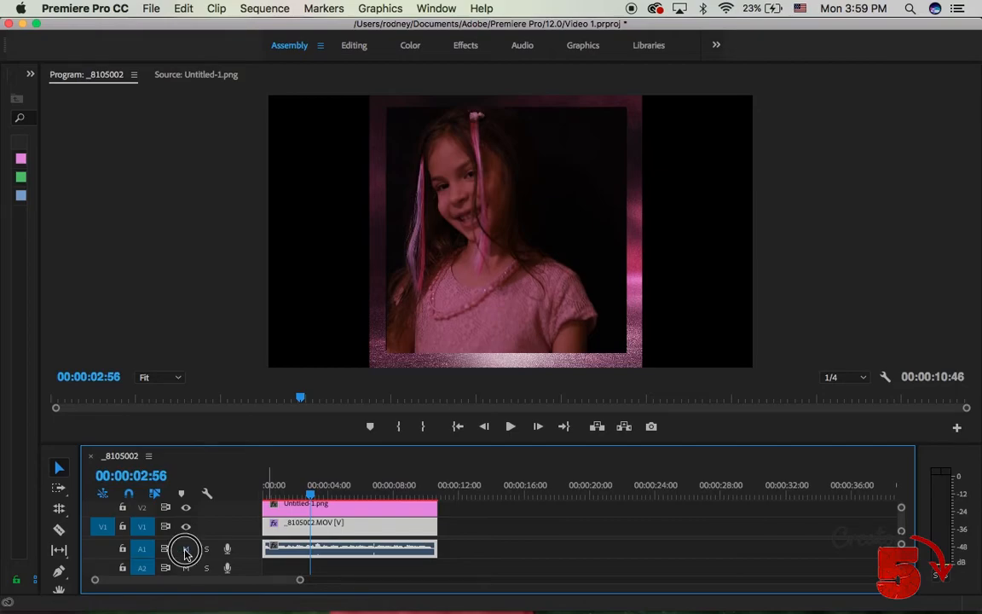
left_click(298, 528)
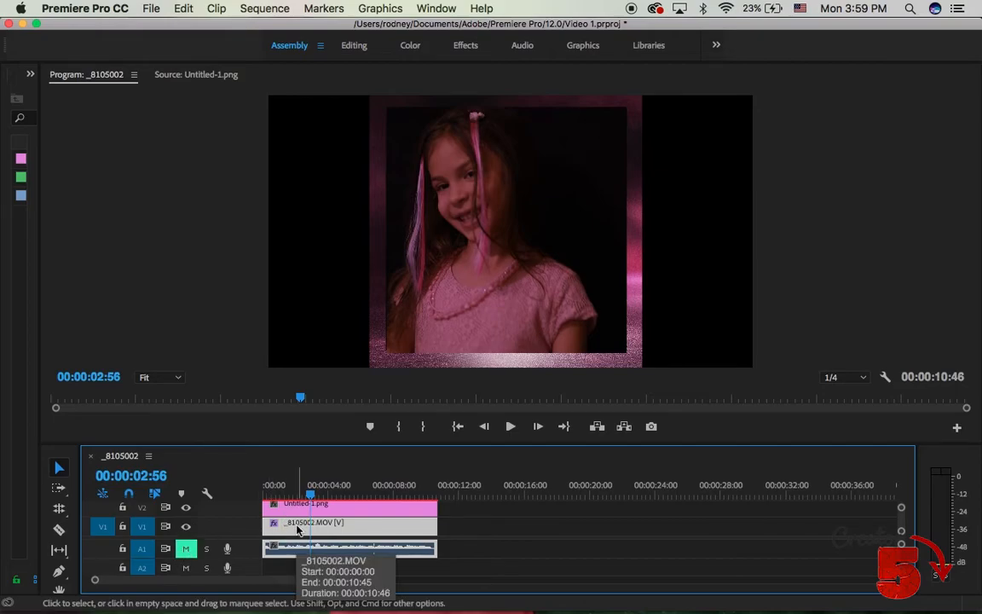
right_click(297, 529)
scroll(352, 576, "down", 3)
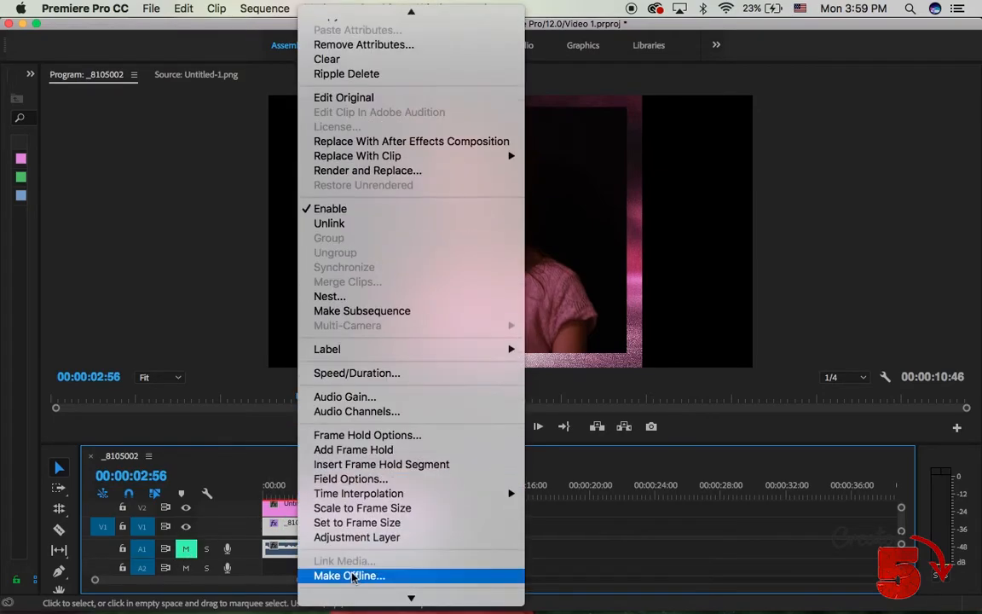
left_click(354, 373)
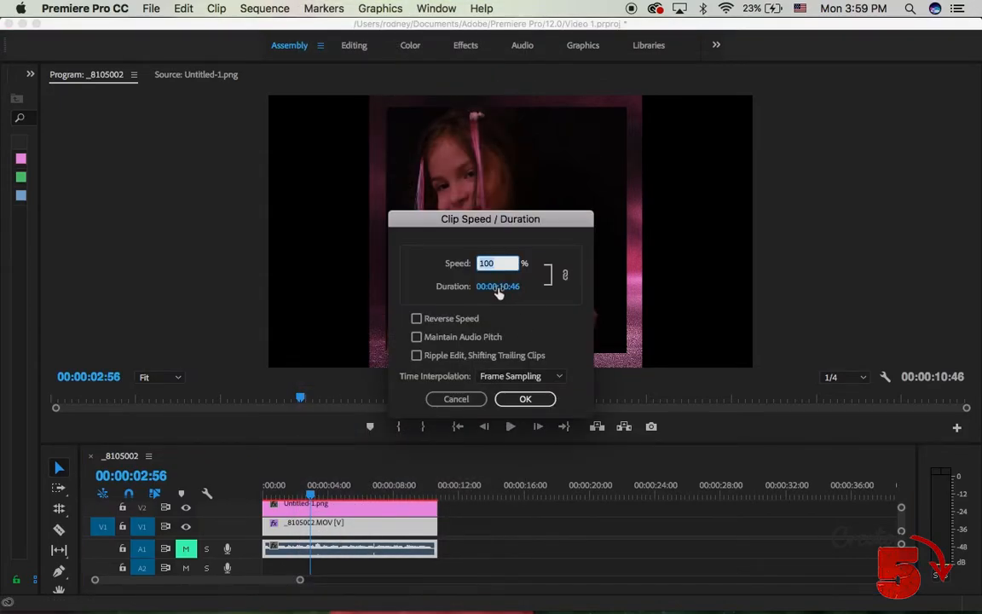
left_click_drag(499, 290, 767, 329)
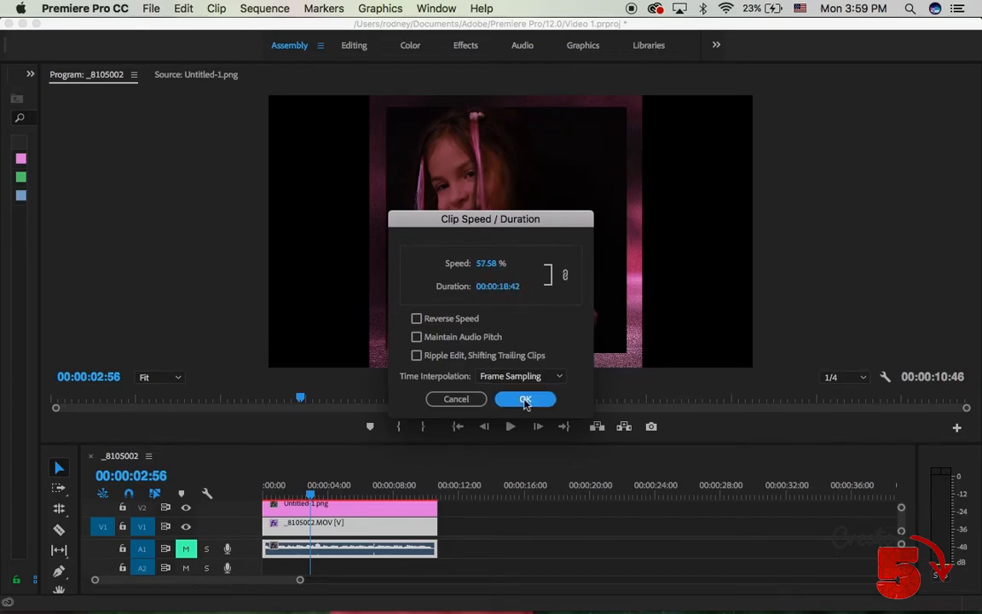
left_click(525, 401)
- Play back the slowed sequence from the start to check the motion and return to the Editing workspace
left_click_drag(310, 495, 245, 494)
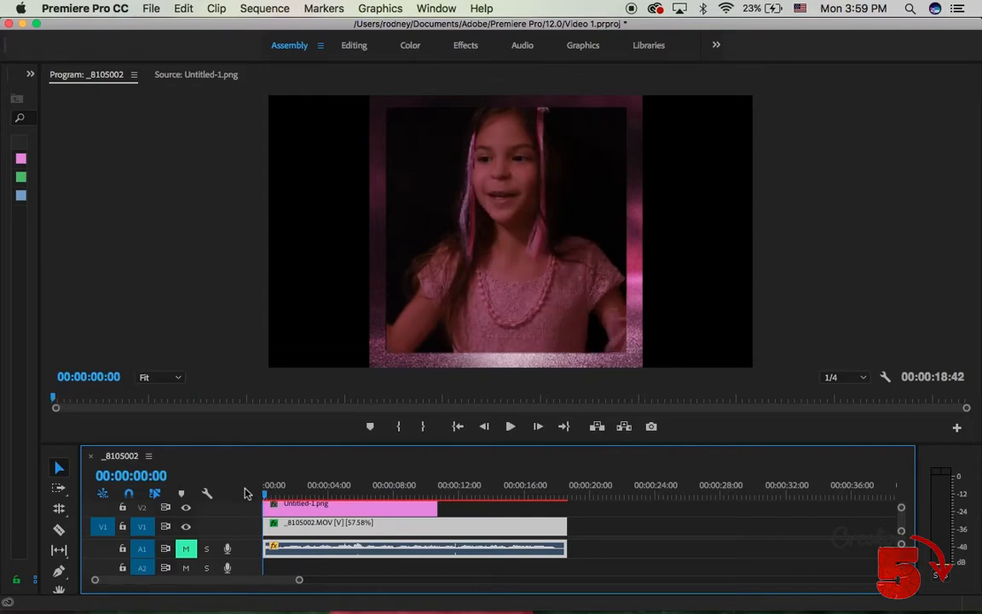
key("space")
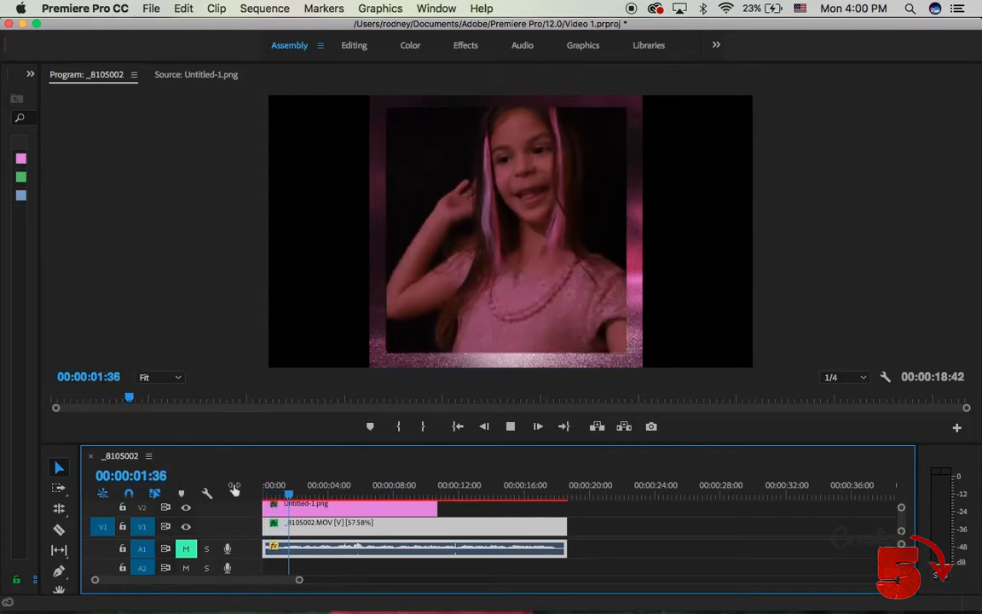
key("space")
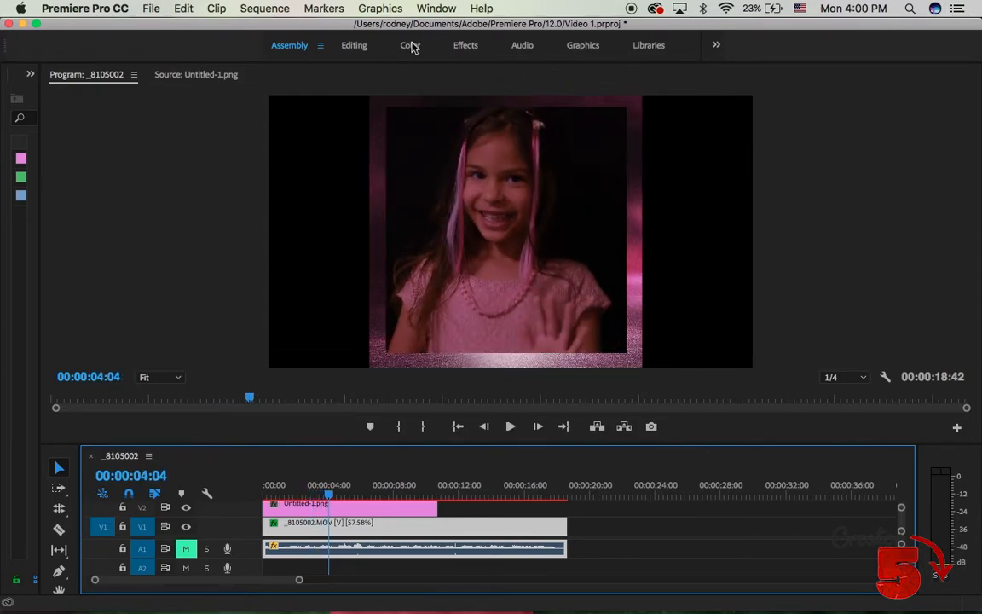
left_click(410, 45)
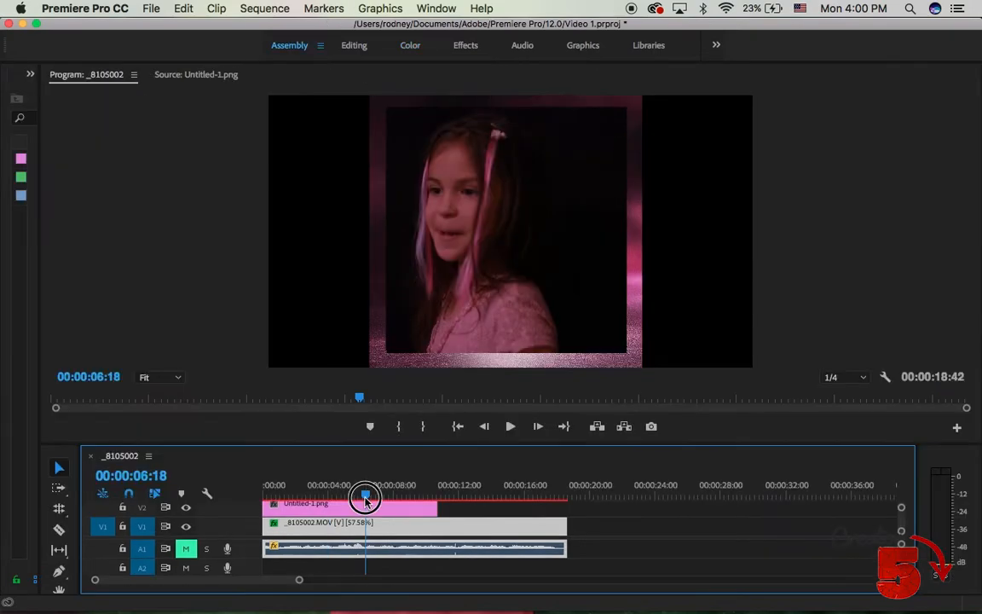
left_click_drag(365, 495, 225, 495)
key("space")
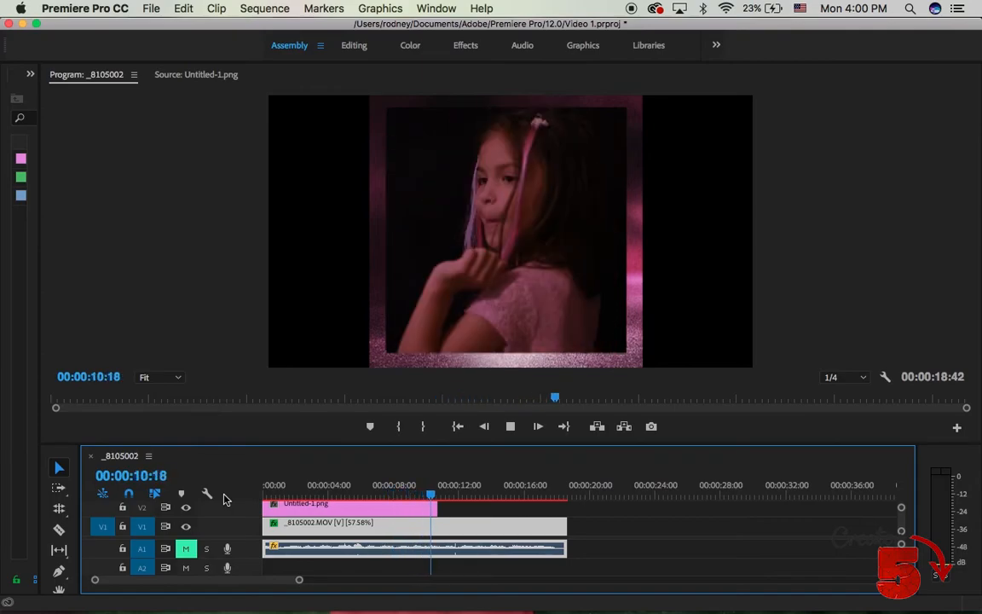
key("space")
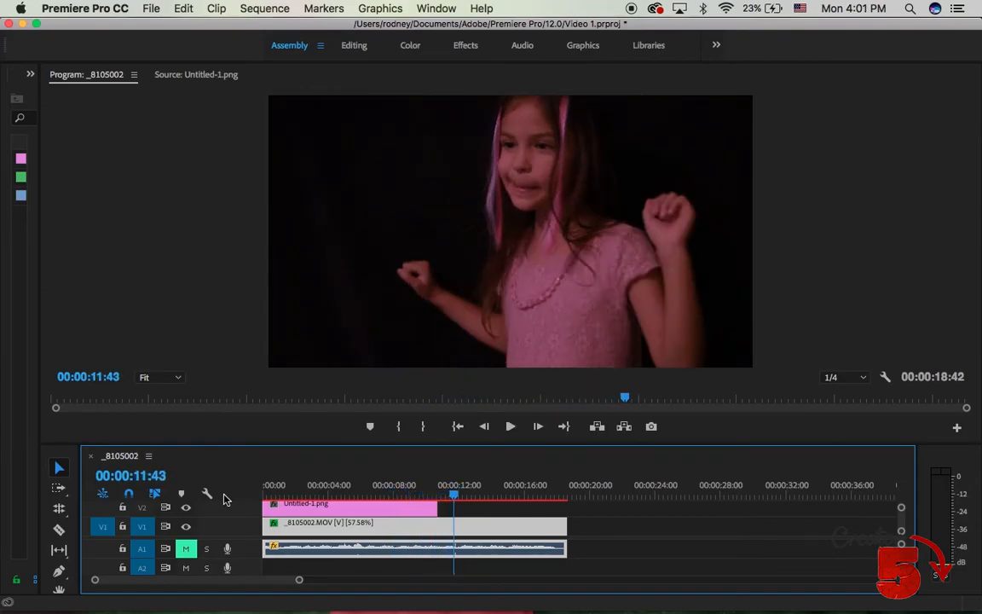
left_click(355, 46)
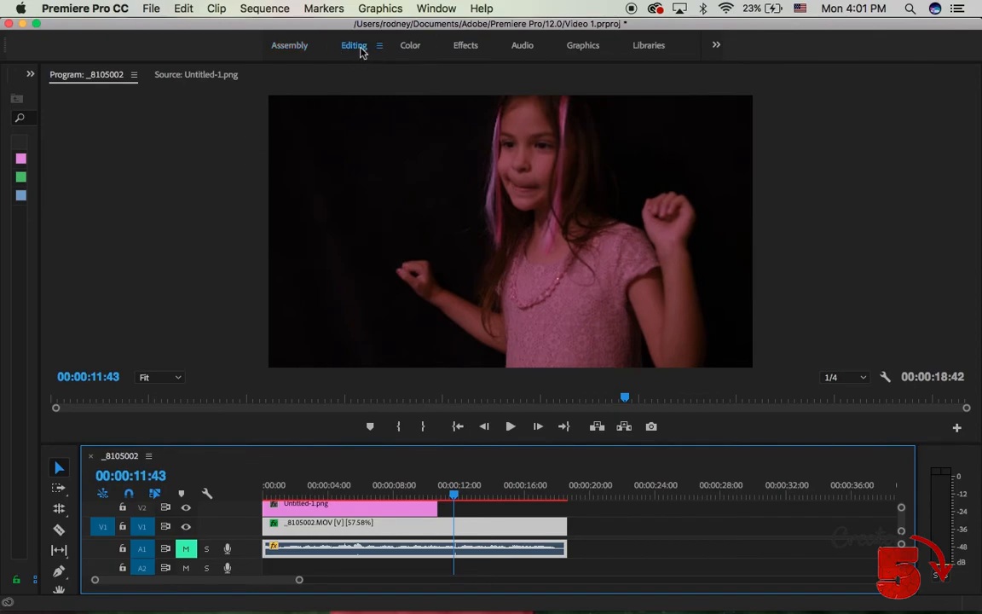